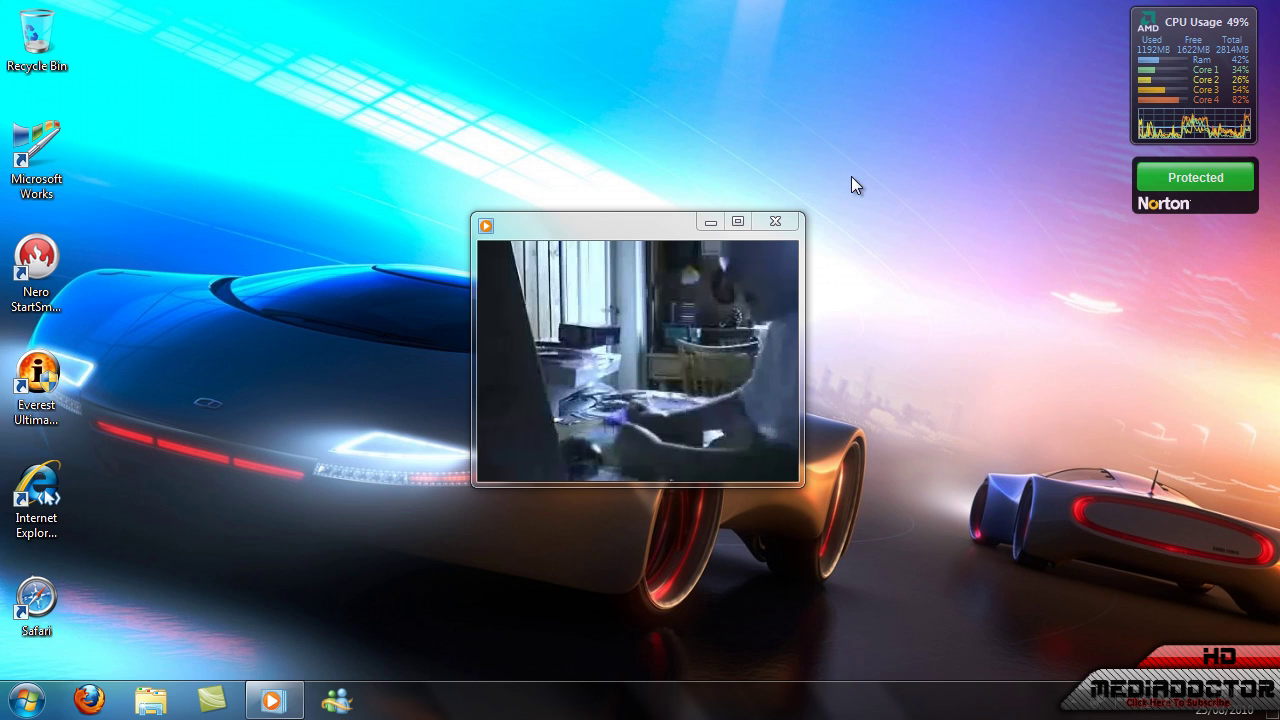
- Get ready to close the compact Windows Media Player window playing Crazy German Kid
{"action": "mouse_move", "coordinate": [645, 305]}
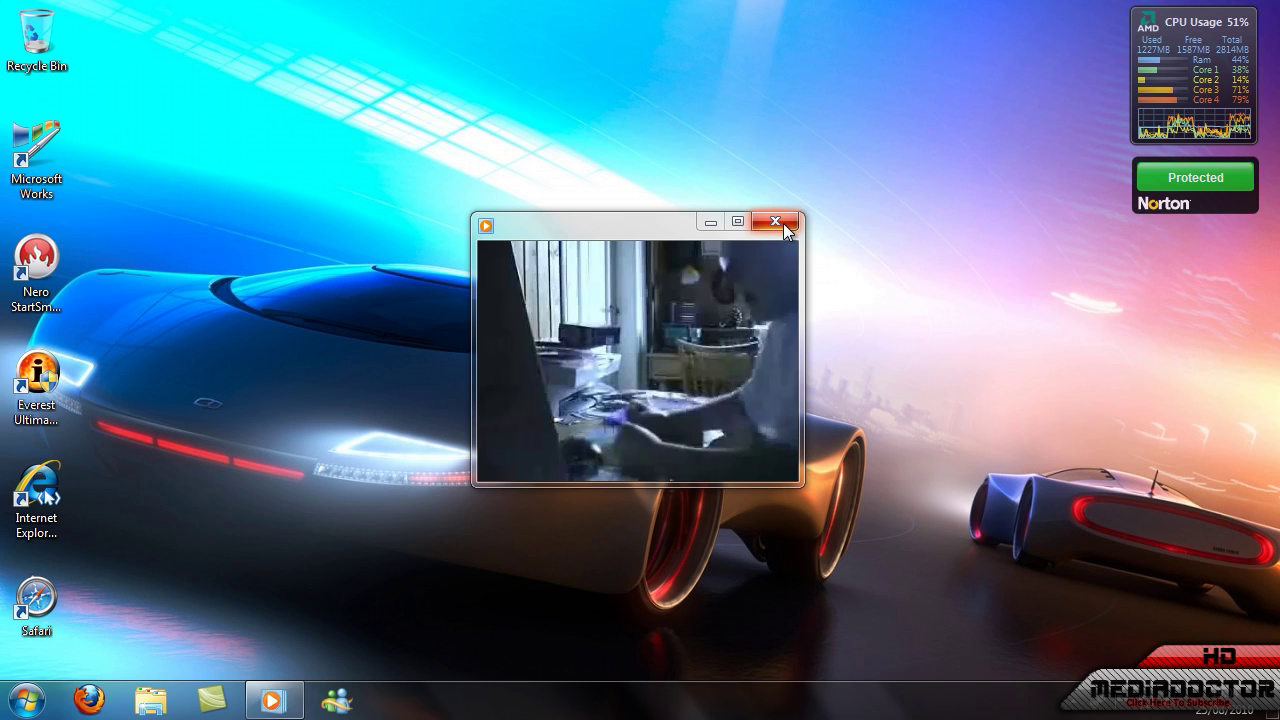
- Close the Media Player window and launch Windows Live Movie Maker Beta by searching 'movie'
{"action": "left_click", "coordinate": [783, 223]}
{"action": "key", "text": "super"}
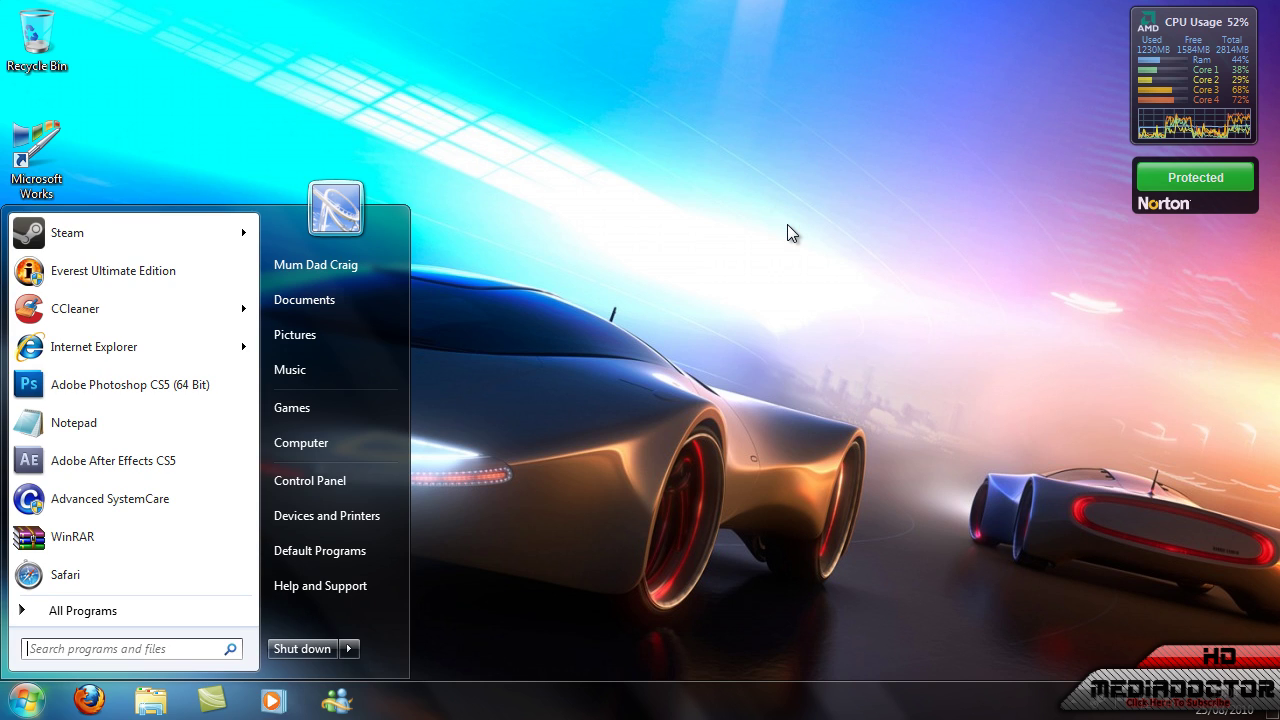
{"action": "type", "text": "mo"}
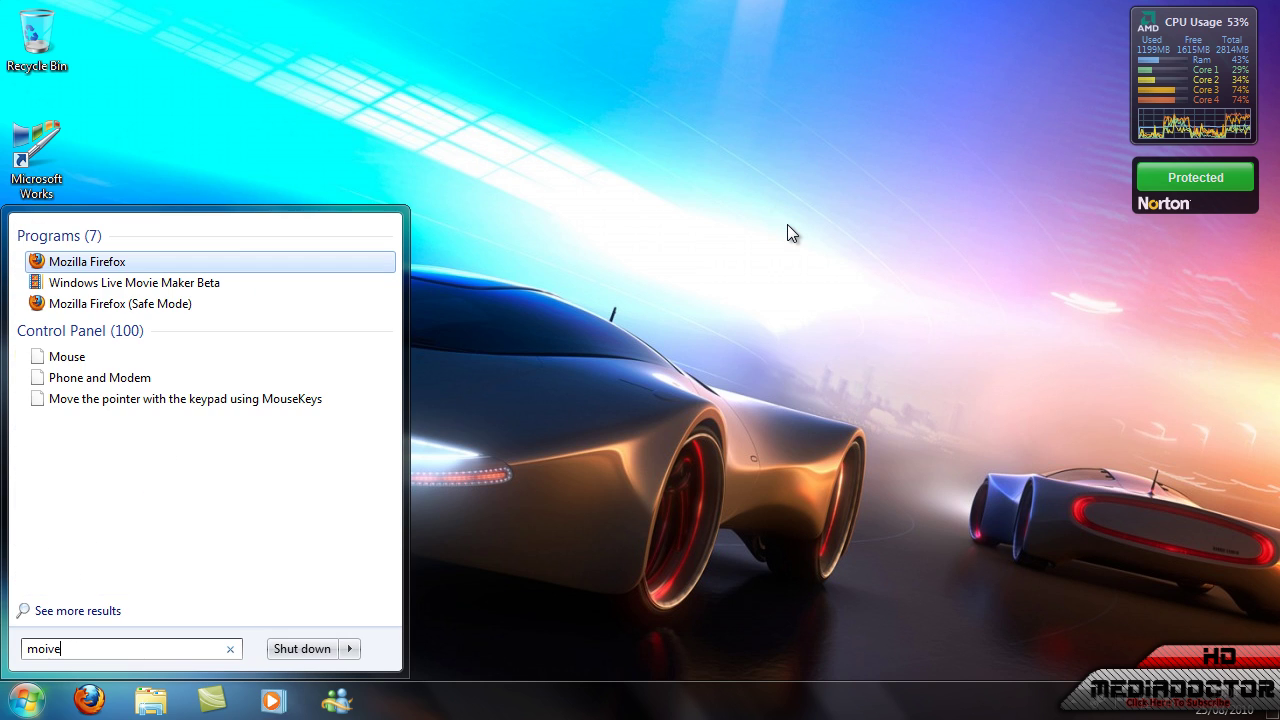
{"action": "type", "text": "vie"}
{"action": "key", "text": "Return"}
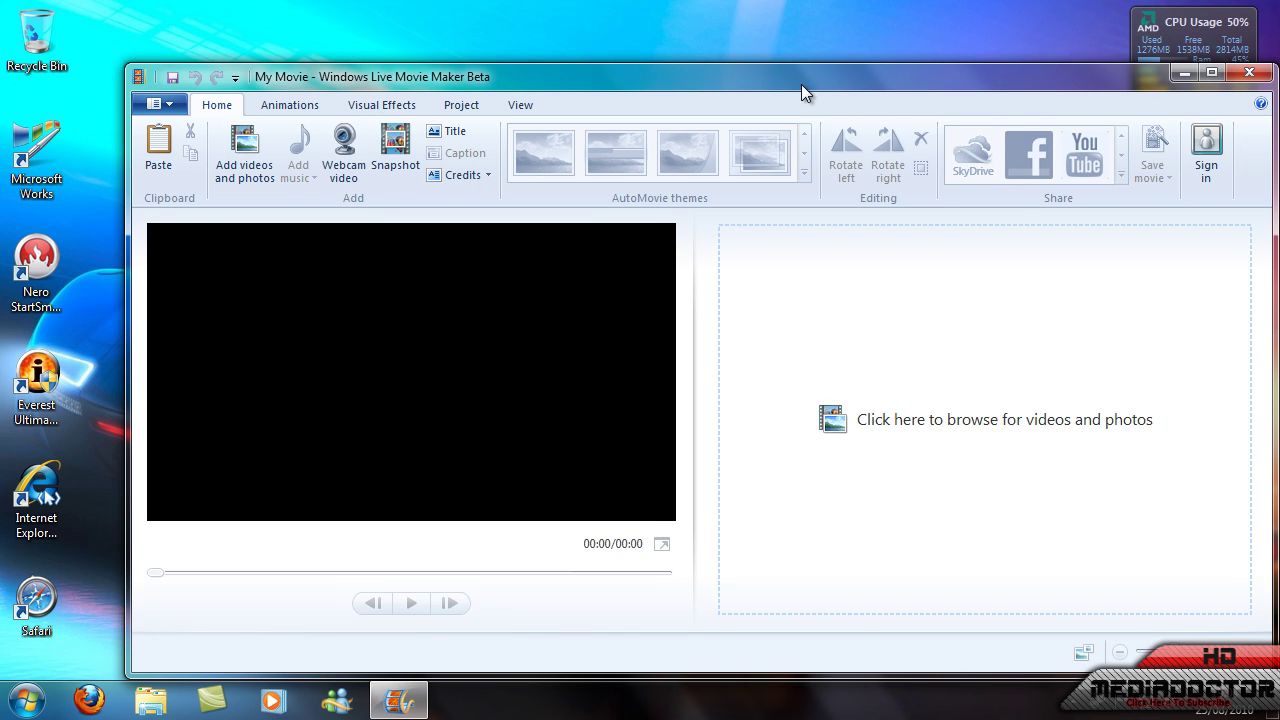
- Import 'Crazy German Kid.MP4' (04:22) from the Downloads folder into the storyboard
{"action": "left_click_drag", "start_coordinate": [801, 84], "coordinate": [729, 53]}
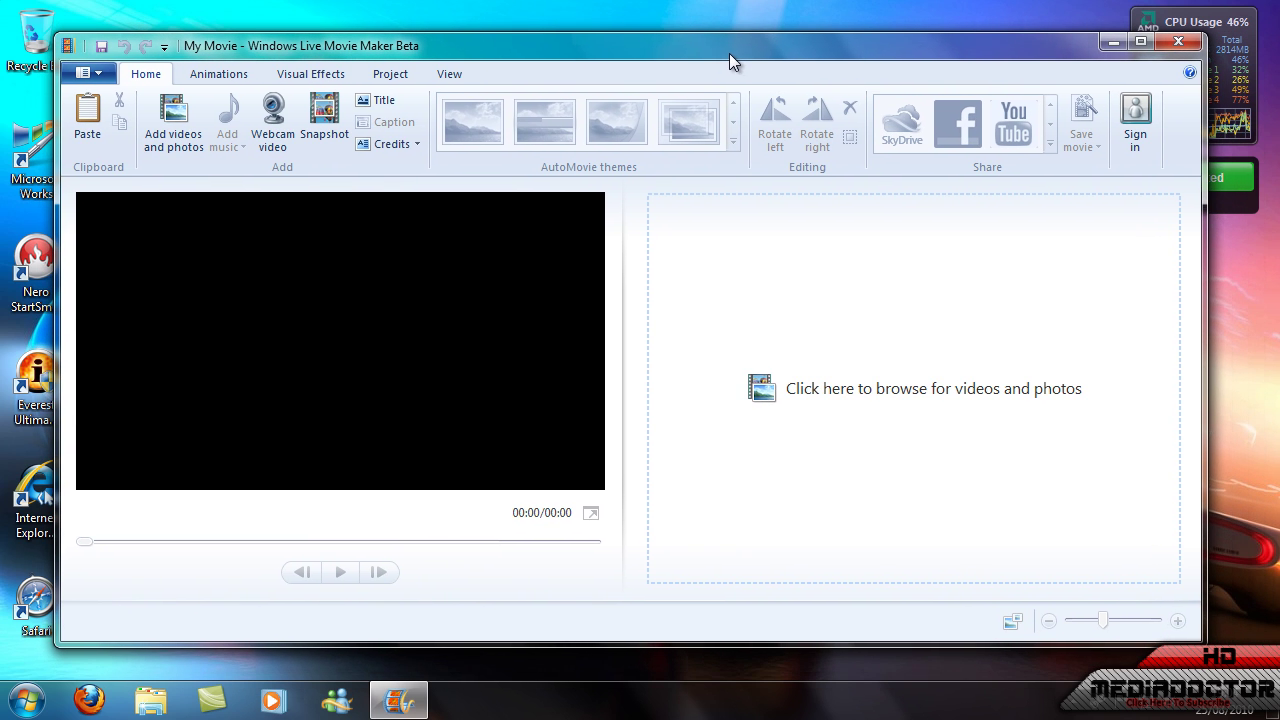
{"action": "left_click", "coordinate": [669, 381]}
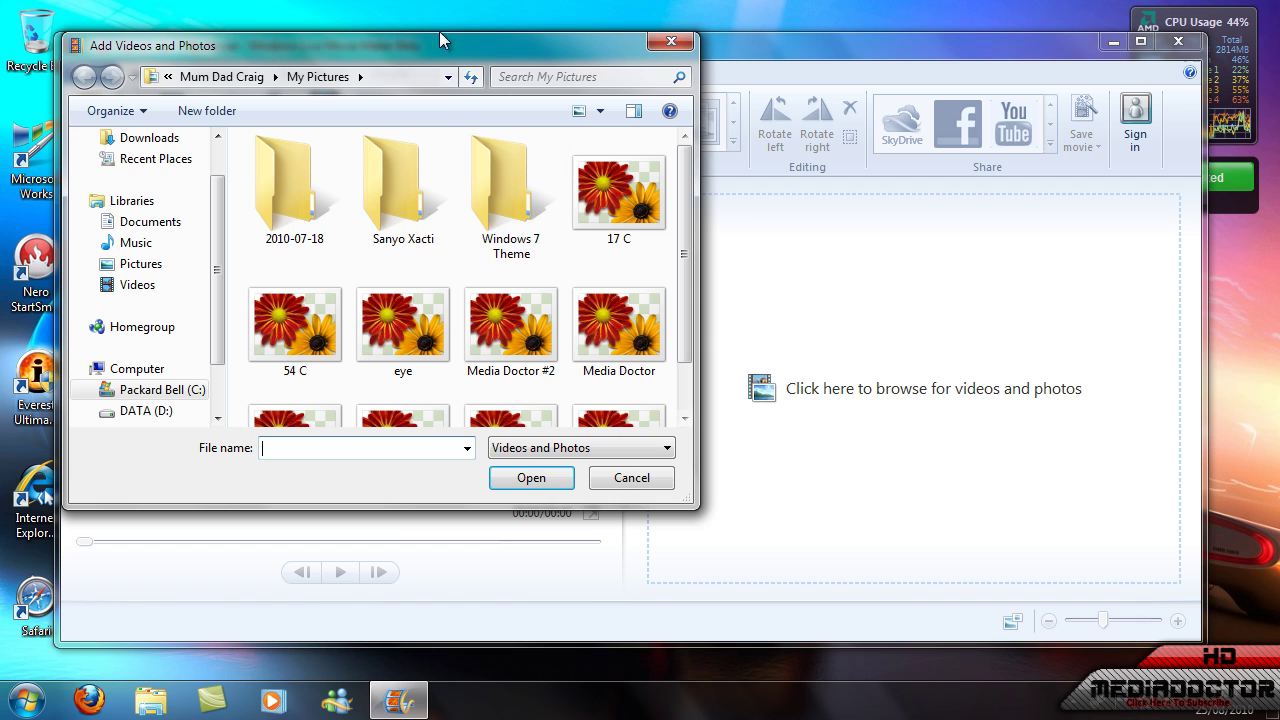
{"action": "left_click_drag", "start_coordinate": [428, 40], "coordinate": [694, 102]}
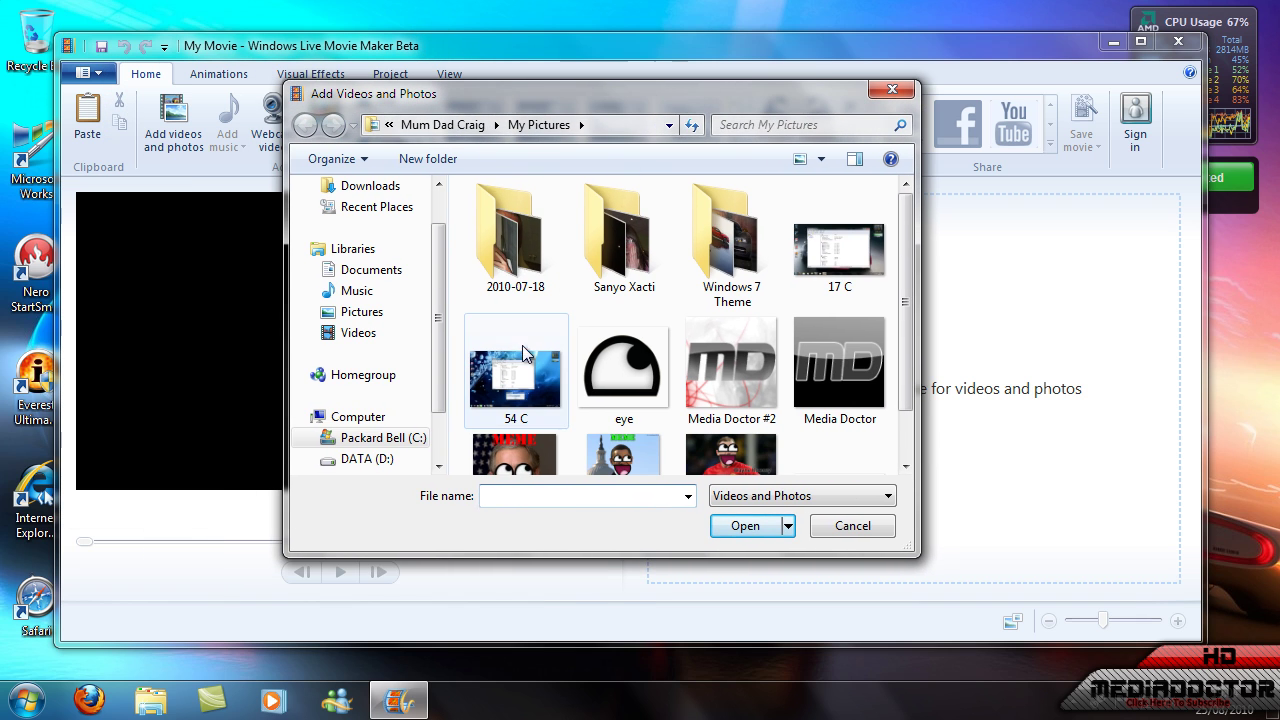
{"action": "left_click", "coordinate": [368, 271]}
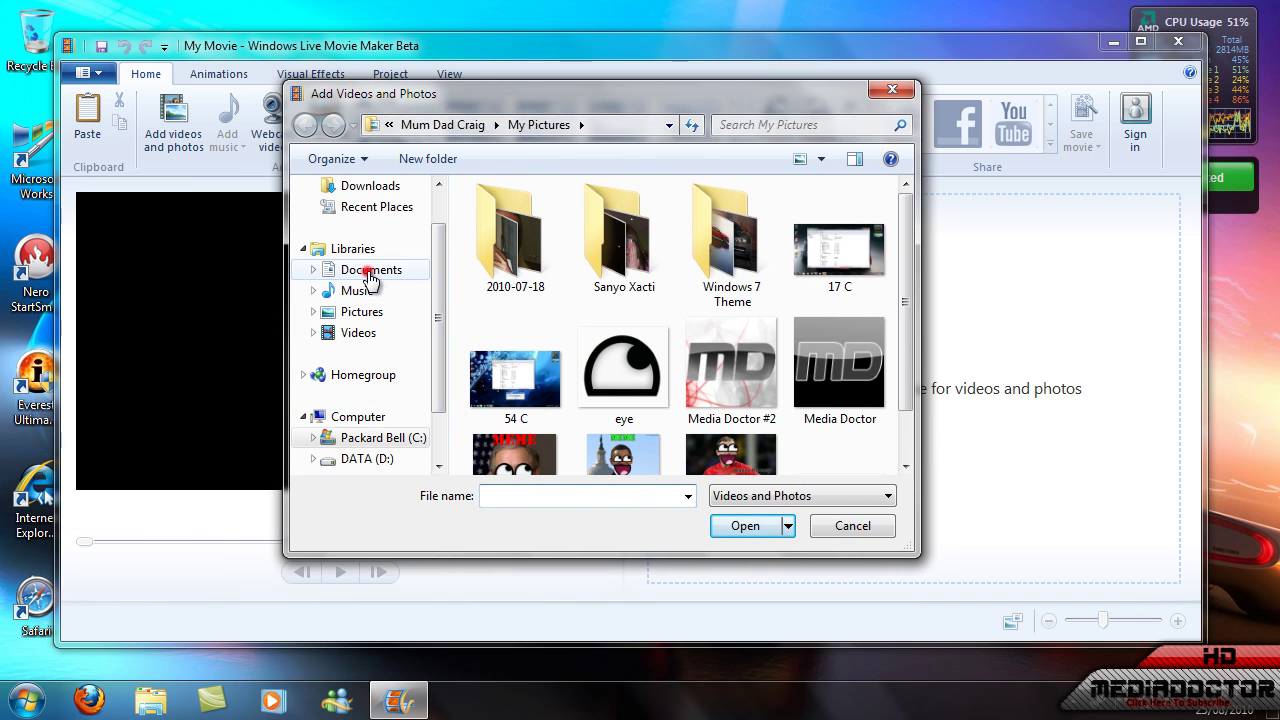
{"action": "left_click", "coordinate": [372, 188]}
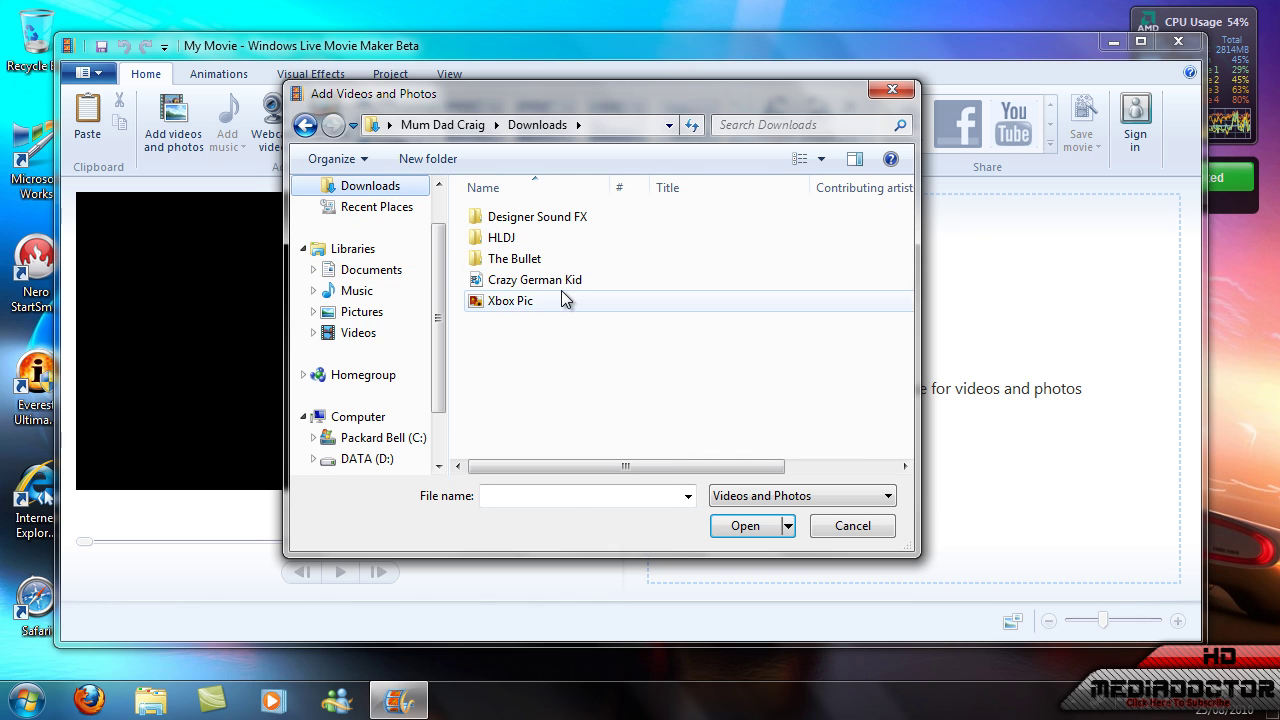
{"action": "double_click", "coordinate": [565, 286]}
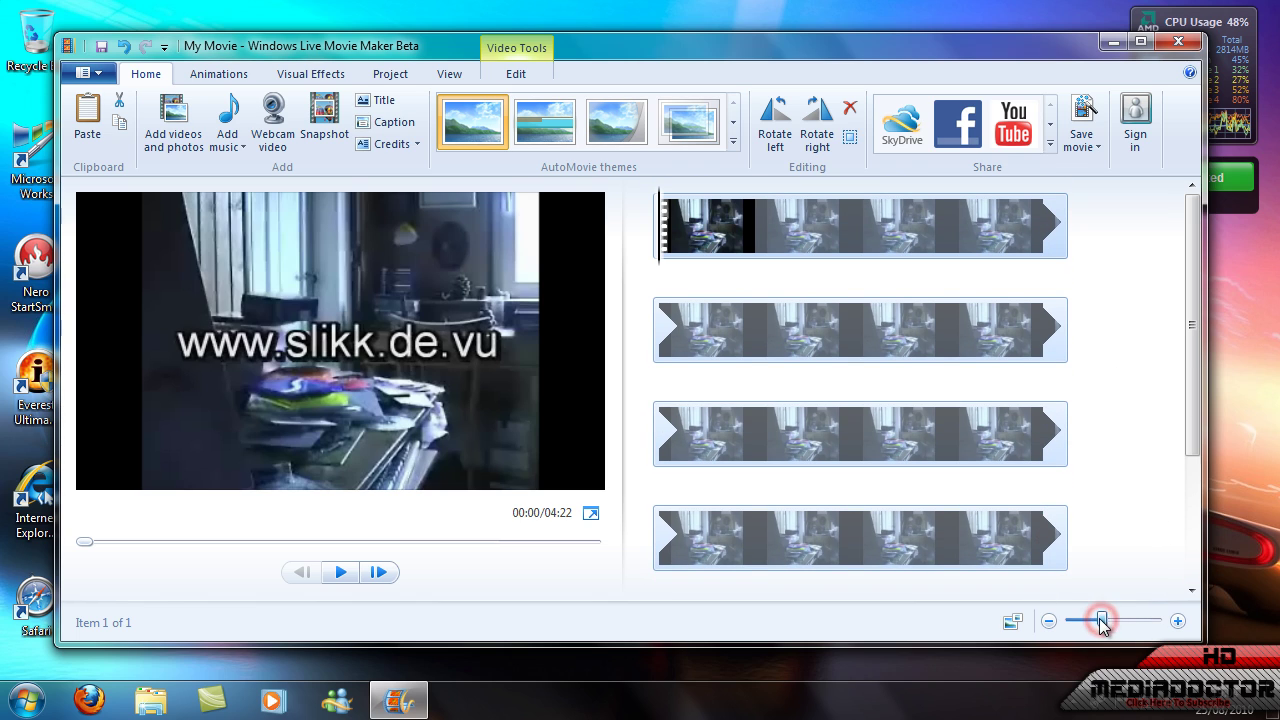
- Set the playhead to exactly 02:26 in the 04:22 Crazy German Kid clip
{"action": "left_click_drag", "start_coordinate": [1102, 624], "coordinate": [1100, 625]}
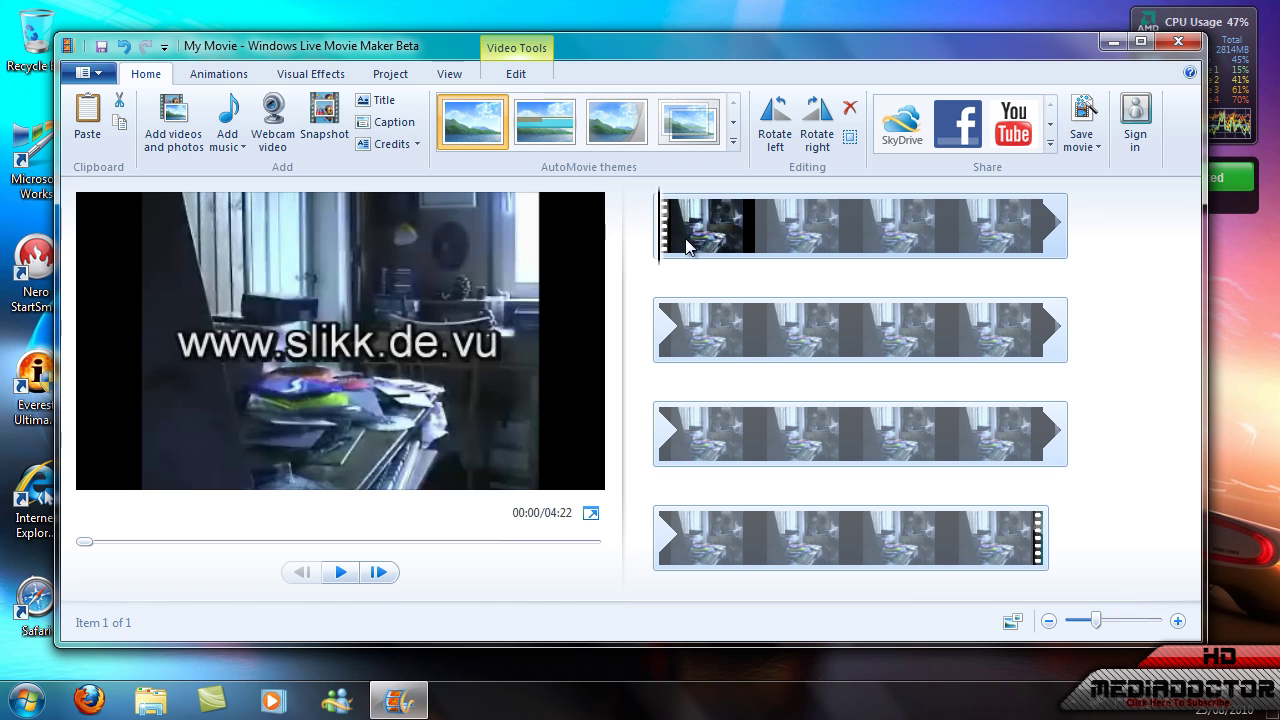
{"action": "left_click", "coordinate": [757, 330]}
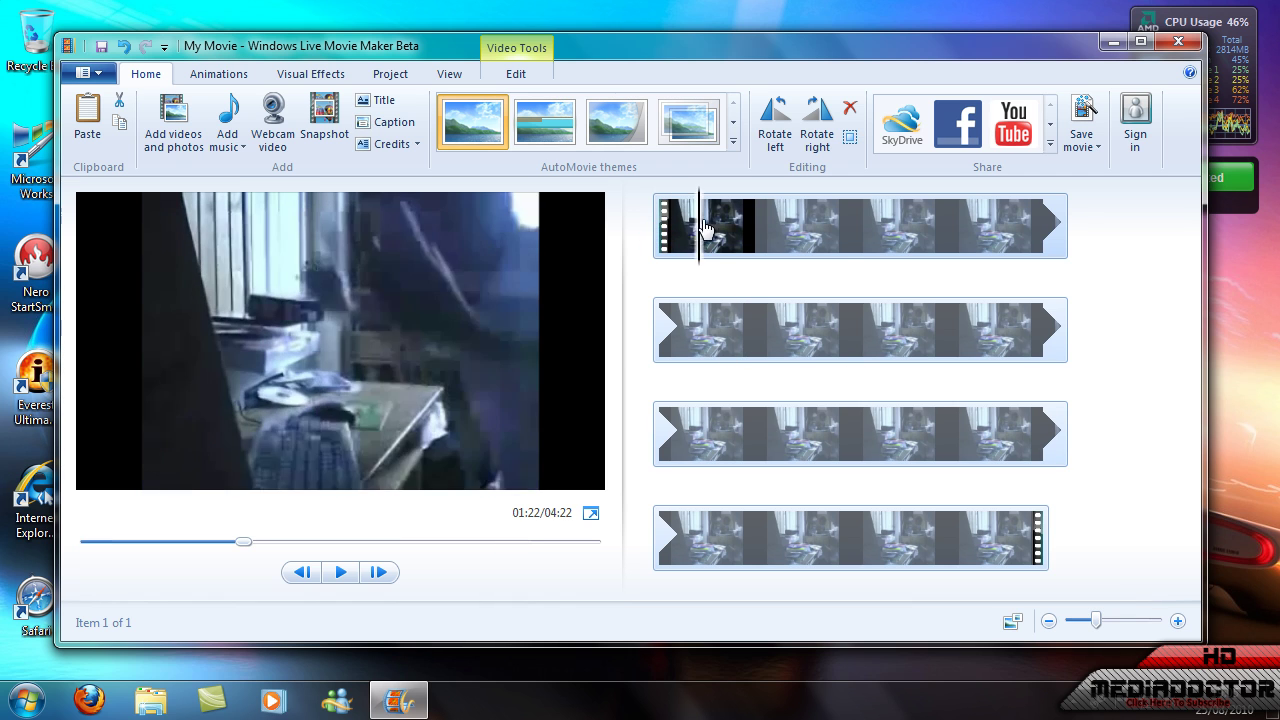
{"action": "left_click", "coordinate": [761, 245]}
{"action": "left_click", "coordinate": [757, 330]}
{"action": "left_click", "coordinate": [754, 430]}
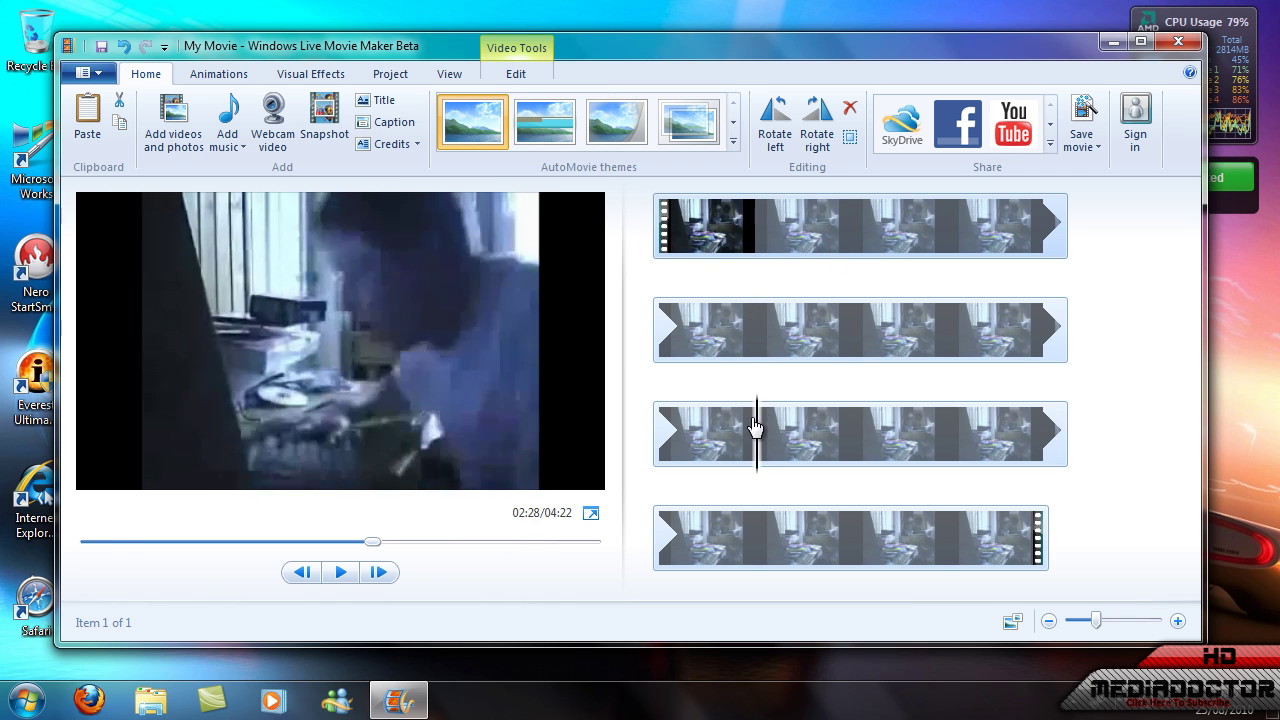
{"action": "left_click", "coordinate": [729, 431]}
{"action": "left_click", "coordinate": [745, 440]}
{"action": "left_click", "coordinate": [763, 442]}
{"action": "left_click", "coordinate": [751, 445]}
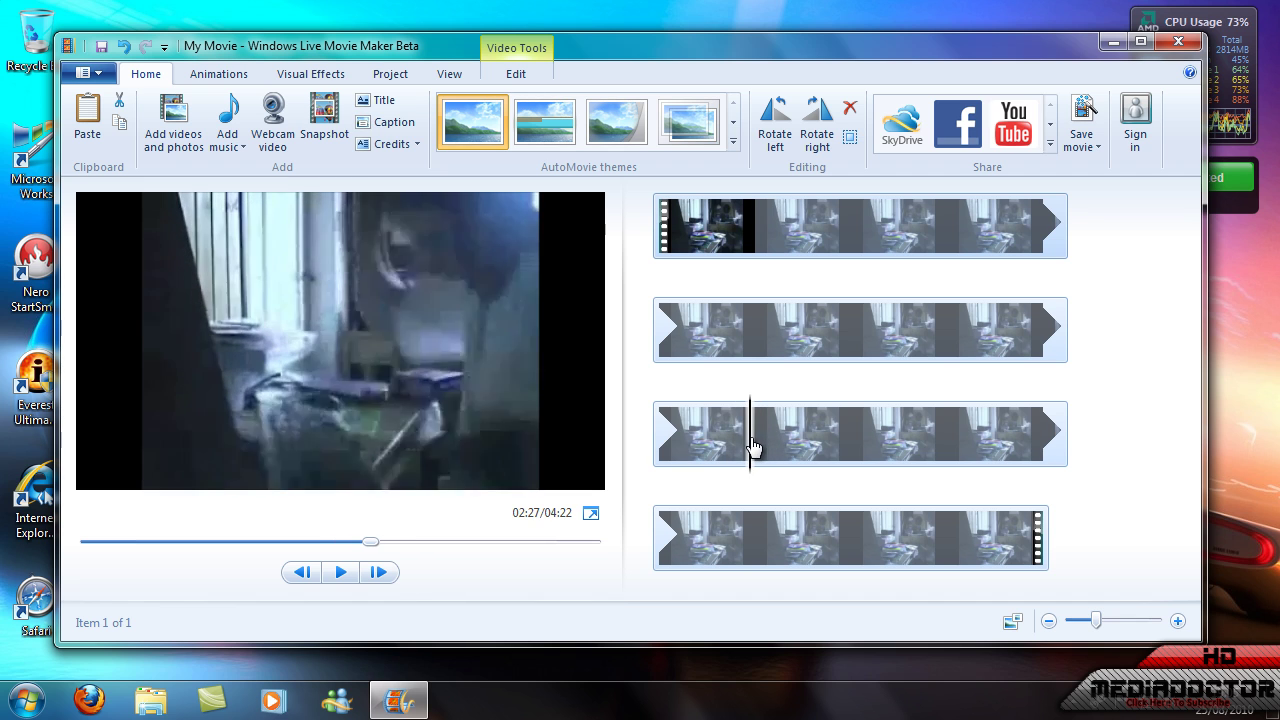
{"action": "left_click", "coordinate": [748, 446]}
{"action": "left_click", "coordinate": [745, 446]}
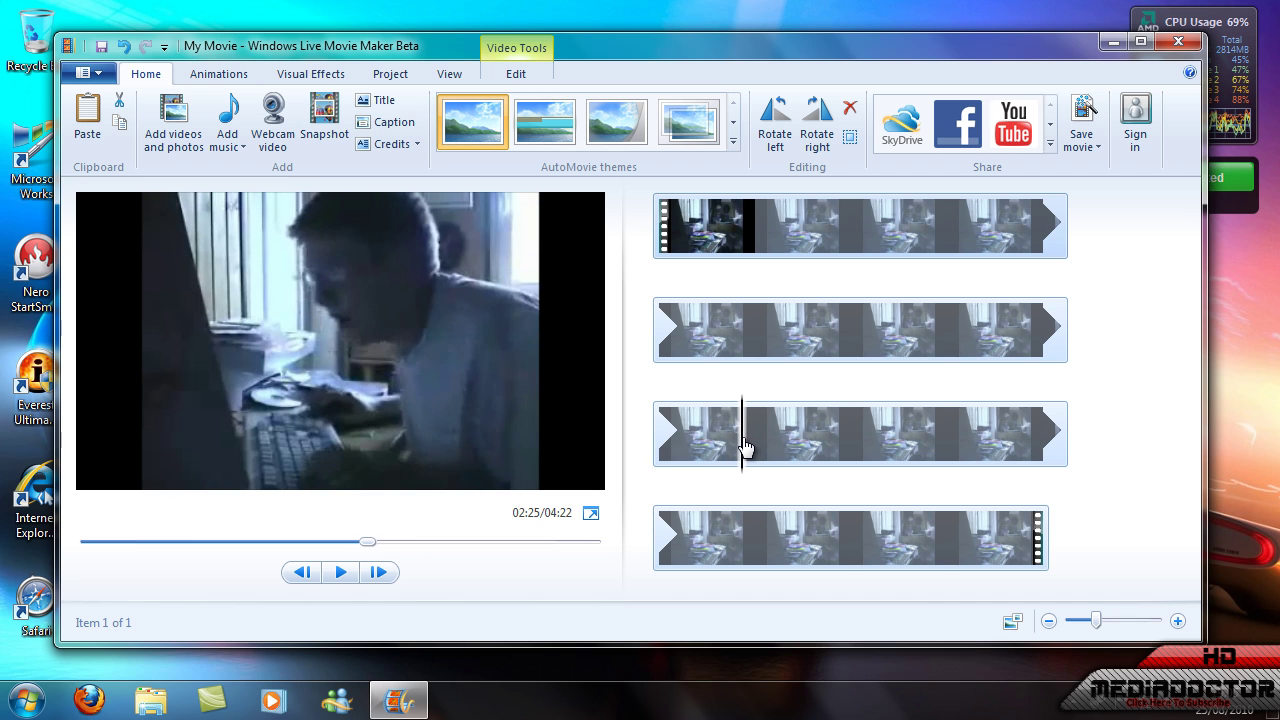
{"action": "left_click", "coordinate": [750, 446]}
{"action": "left_click", "coordinate": [749, 447]}
{"action": "left_click", "coordinate": [747, 446]}
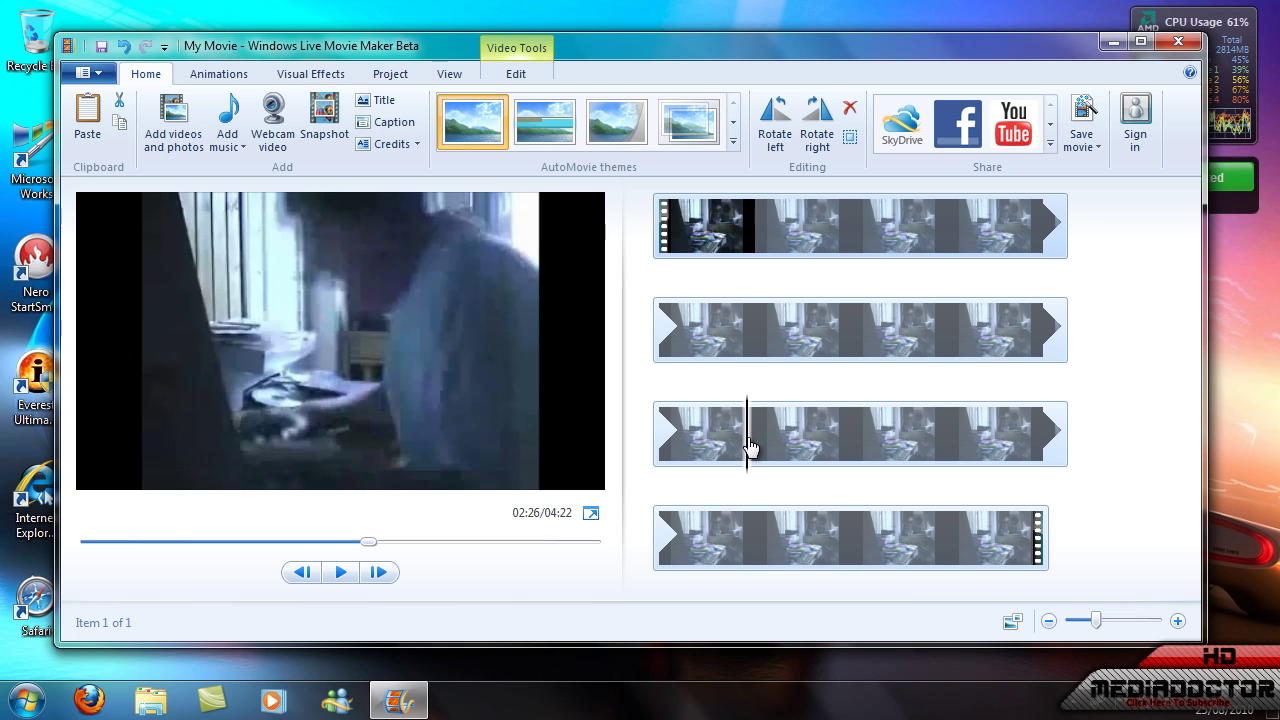
- Split the clip at the 02:26 playhead and delete the unwanted portion
{"action": "left_click", "coordinate": [528, 76]}
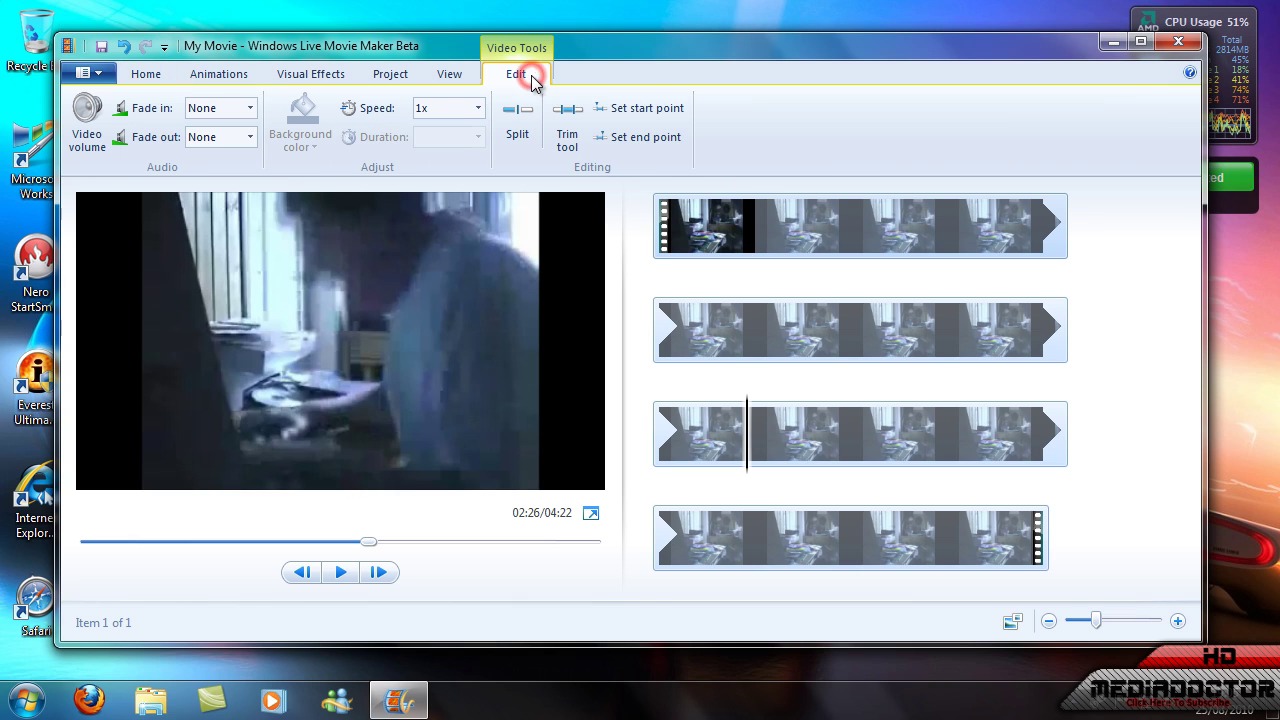
{"action": "left_click", "coordinate": [519, 152]}
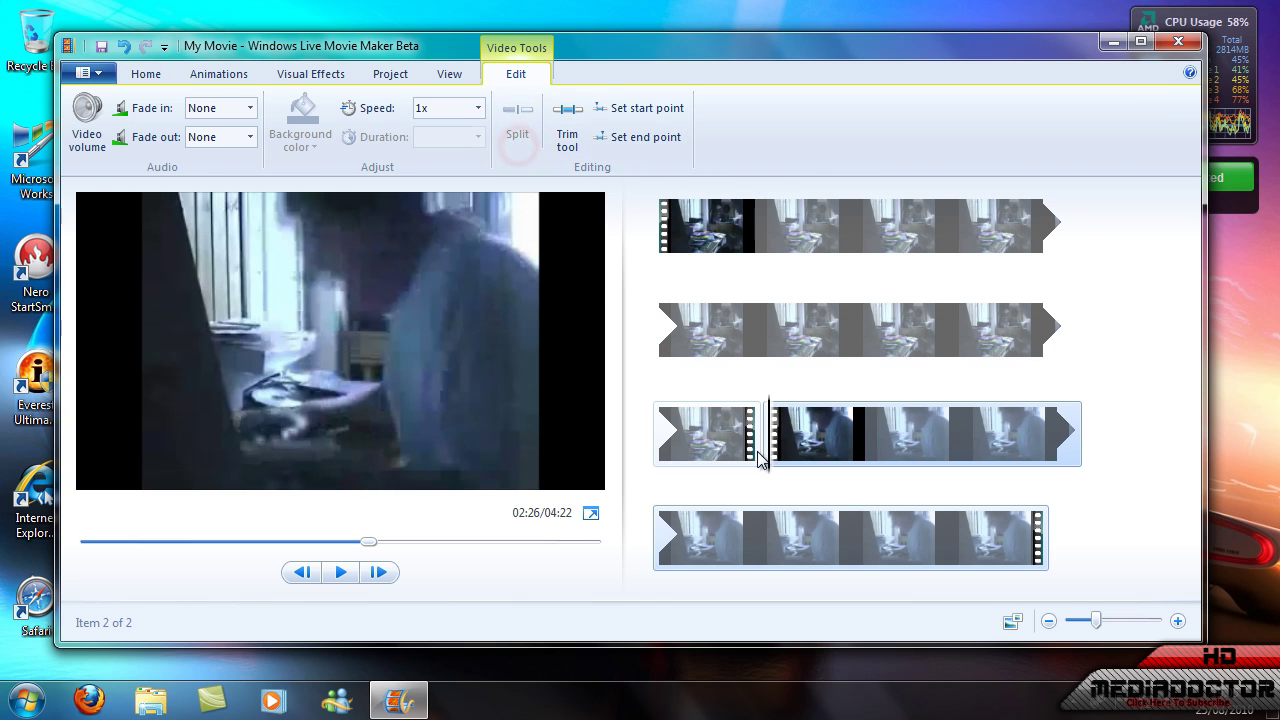
{"action": "left_click", "coordinate": [723, 452]}
{"action": "key", "text": "Delete"}
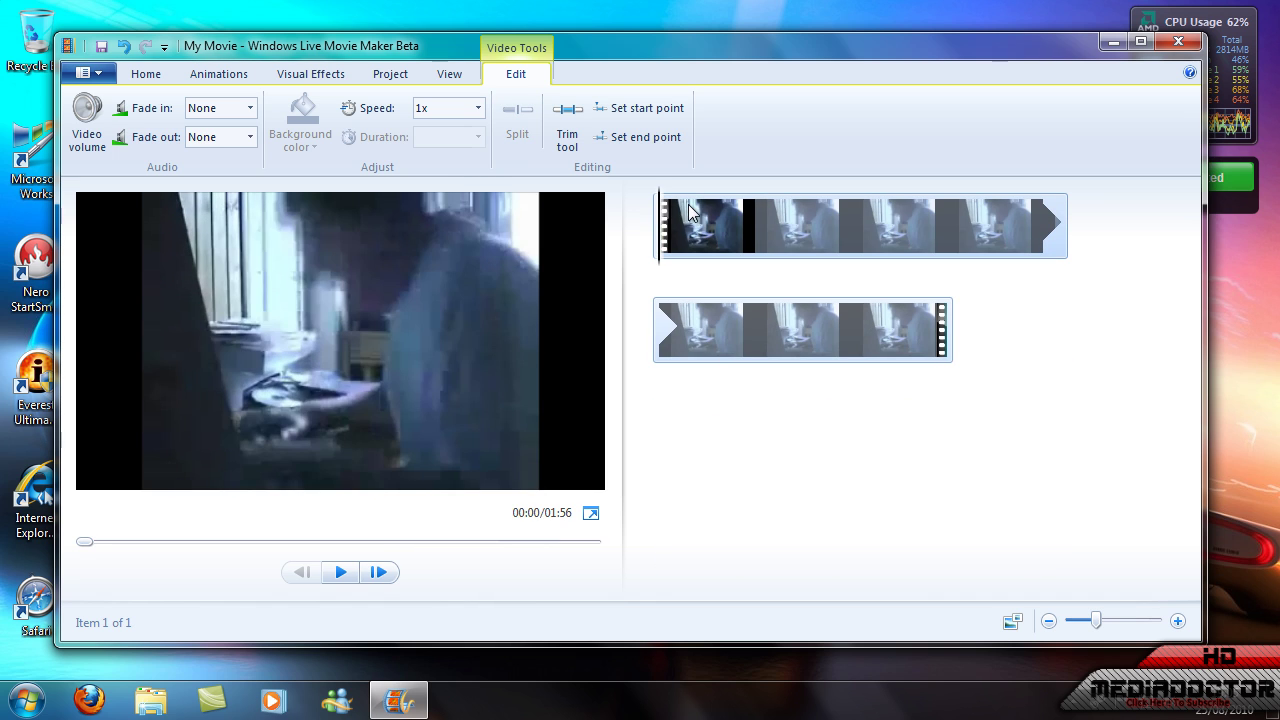
- Split again at 00:05 and delete the 01:51 remainder, leaving a 5-second clip
{"action": "left_click_drag", "start_coordinate": [663, 226], "coordinate": [693, 256]}
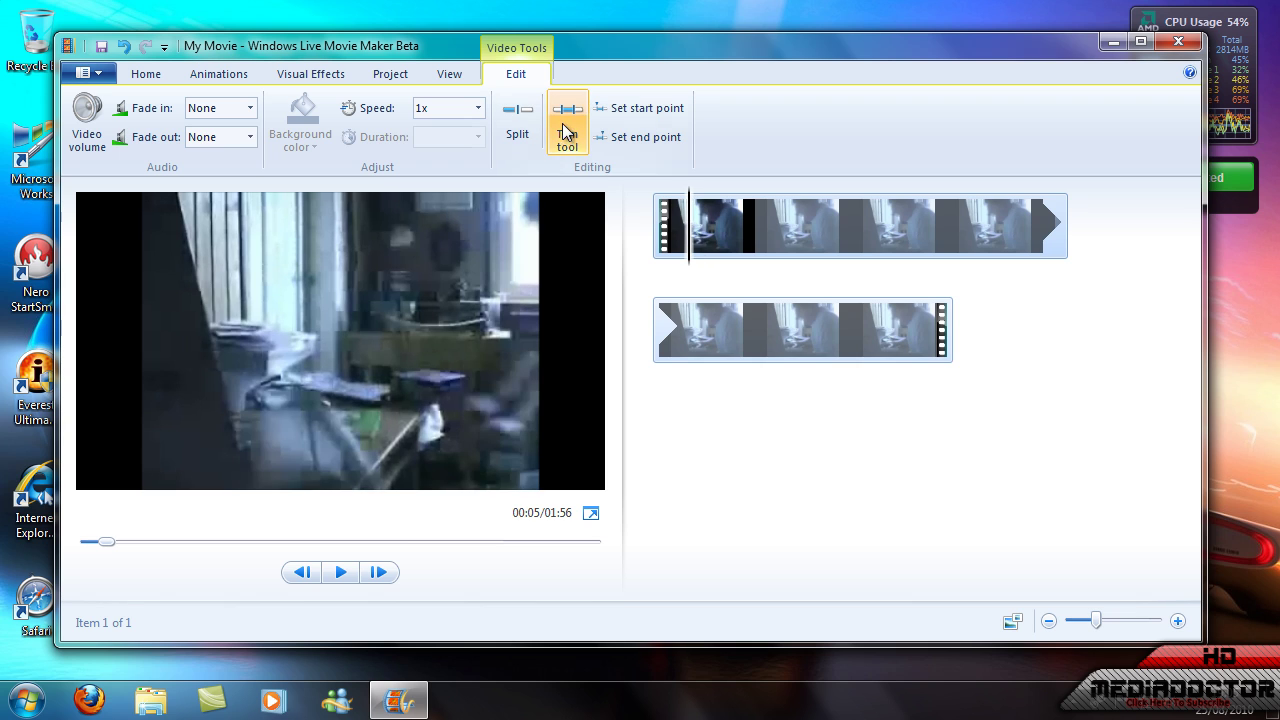
{"action": "left_click", "coordinate": [532, 122]}
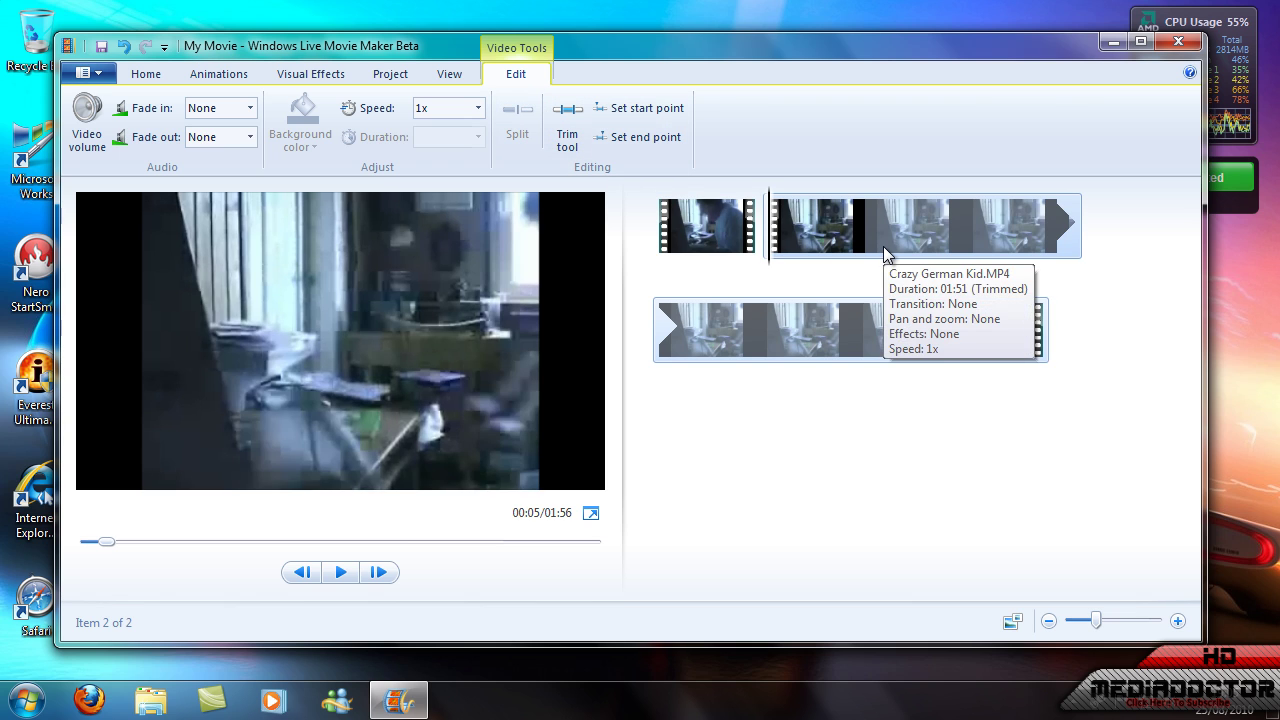
{"action": "key", "text": "Delete"}
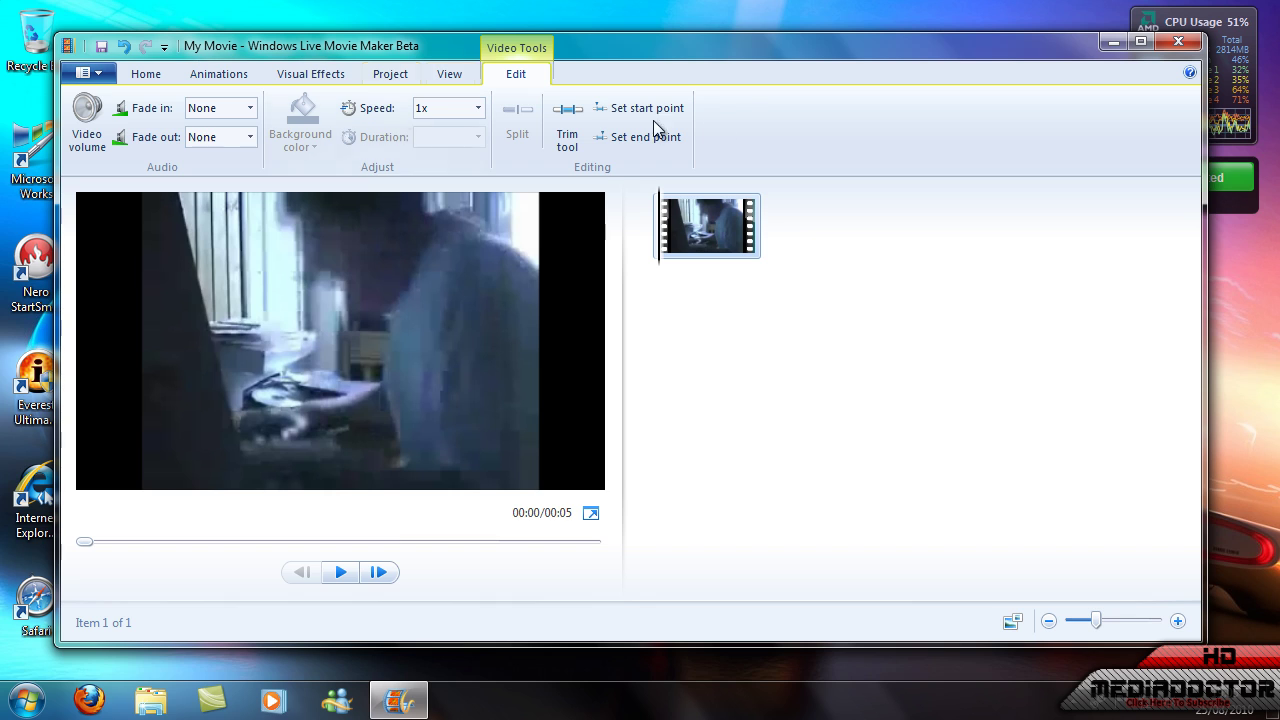
- Save the movie as My Movie.wmv using the recommended setting for this project
{"action": "left_click", "coordinate": [146, 76]}
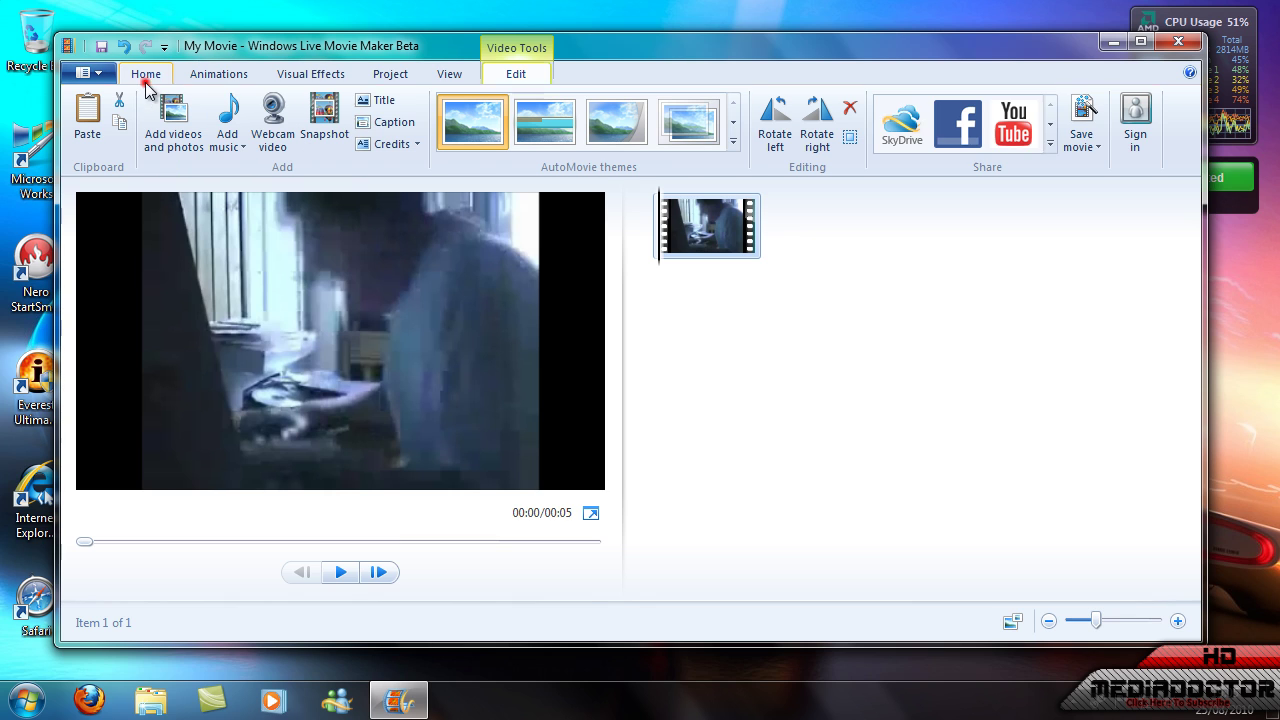
{"action": "left_click", "coordinate": [1089, 146]}
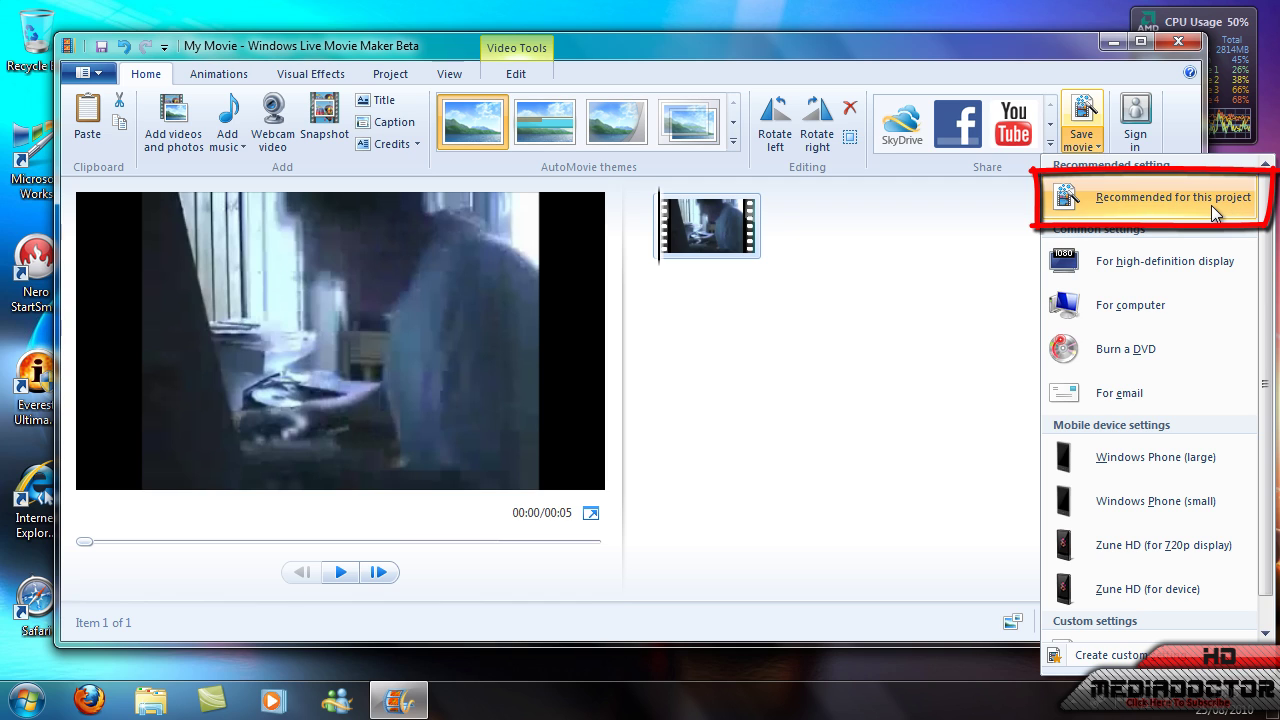
{"action": "left_click", "coordinate": [1160, 198]}
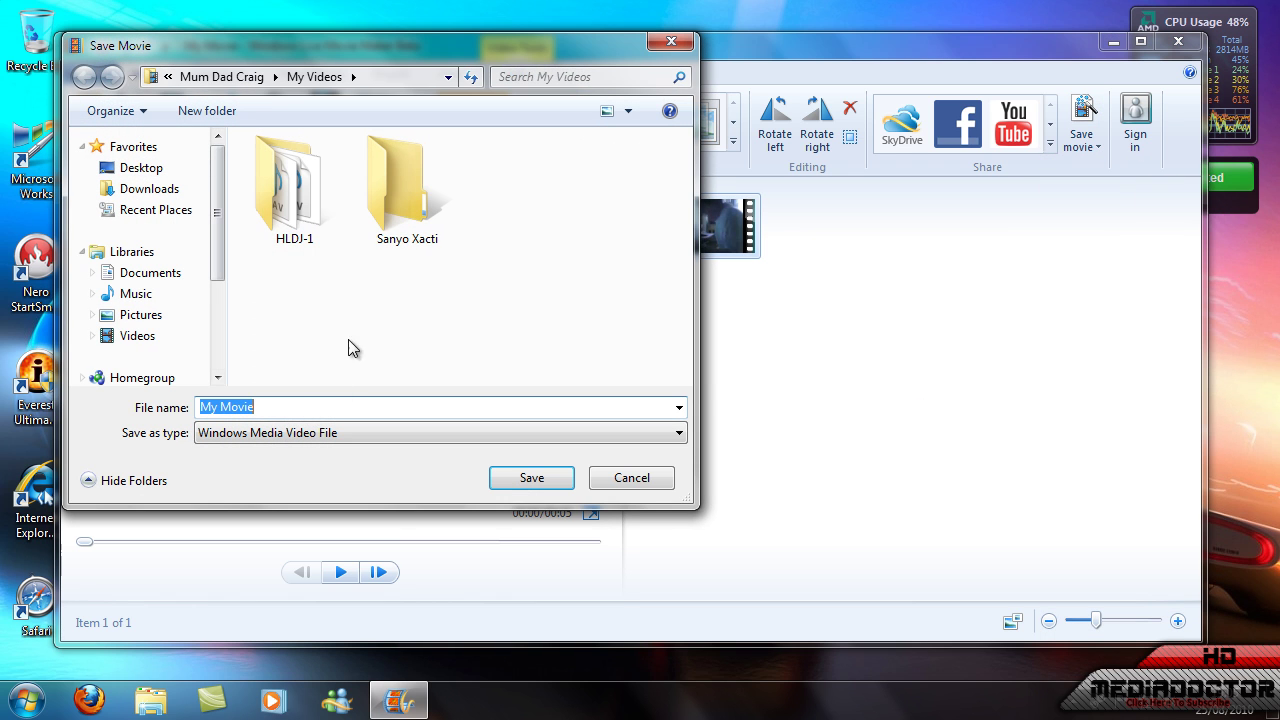
{"action": "left_click_drag", "start_coordinate": [409, 46], "coordinate": [639, 104]}
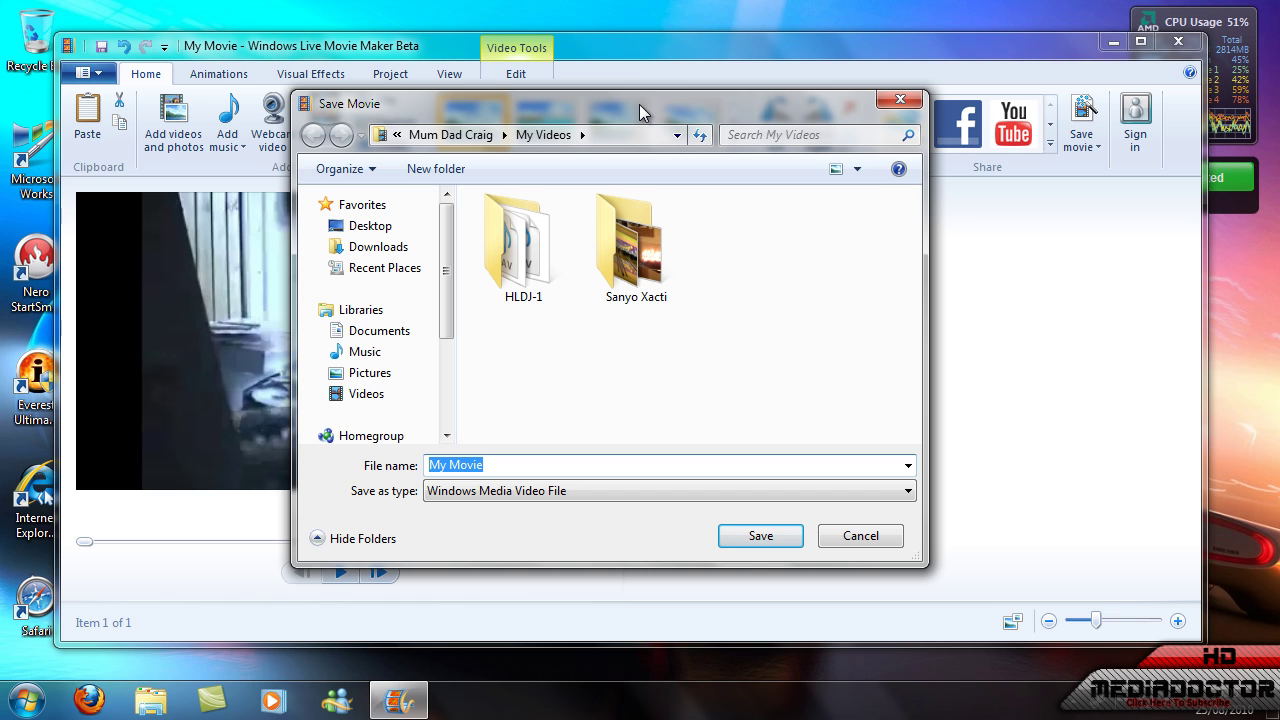
{"action": "key", "text": "Return"}
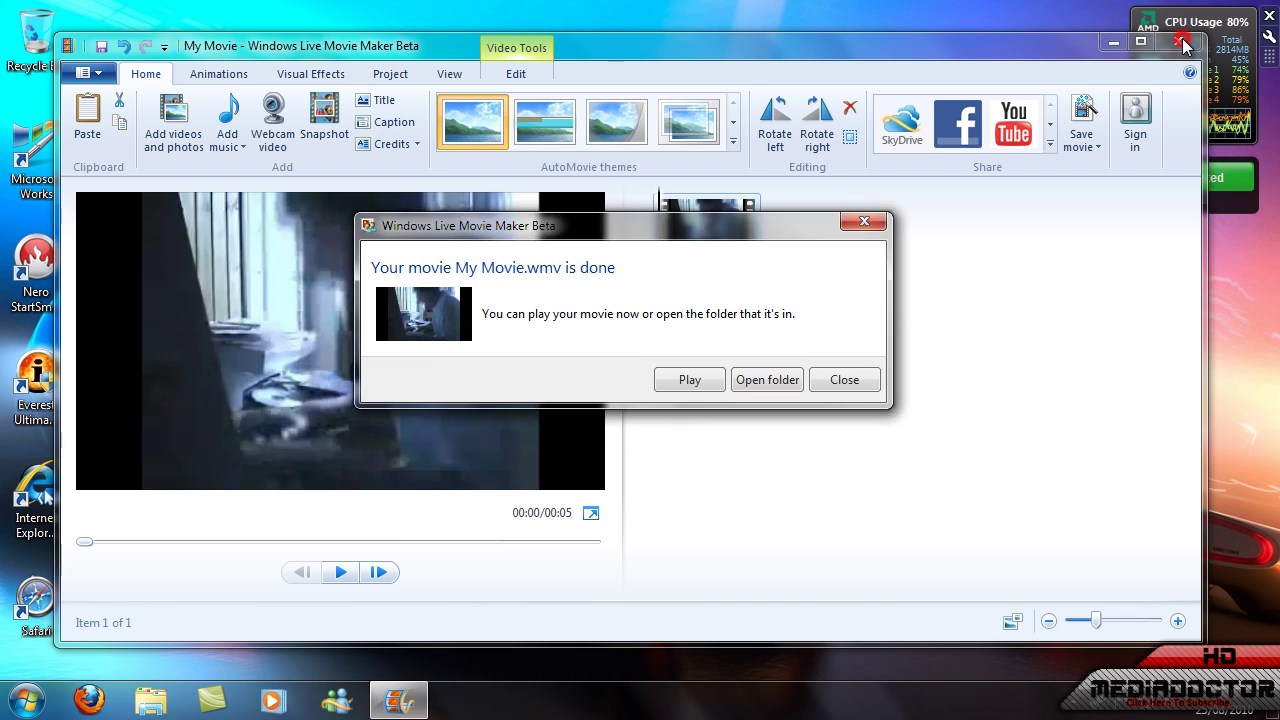
- Dismiss the finished notice and quit Movie Maker without saving project changes
{"action": "left_click", "coordinate": [844, 378]}
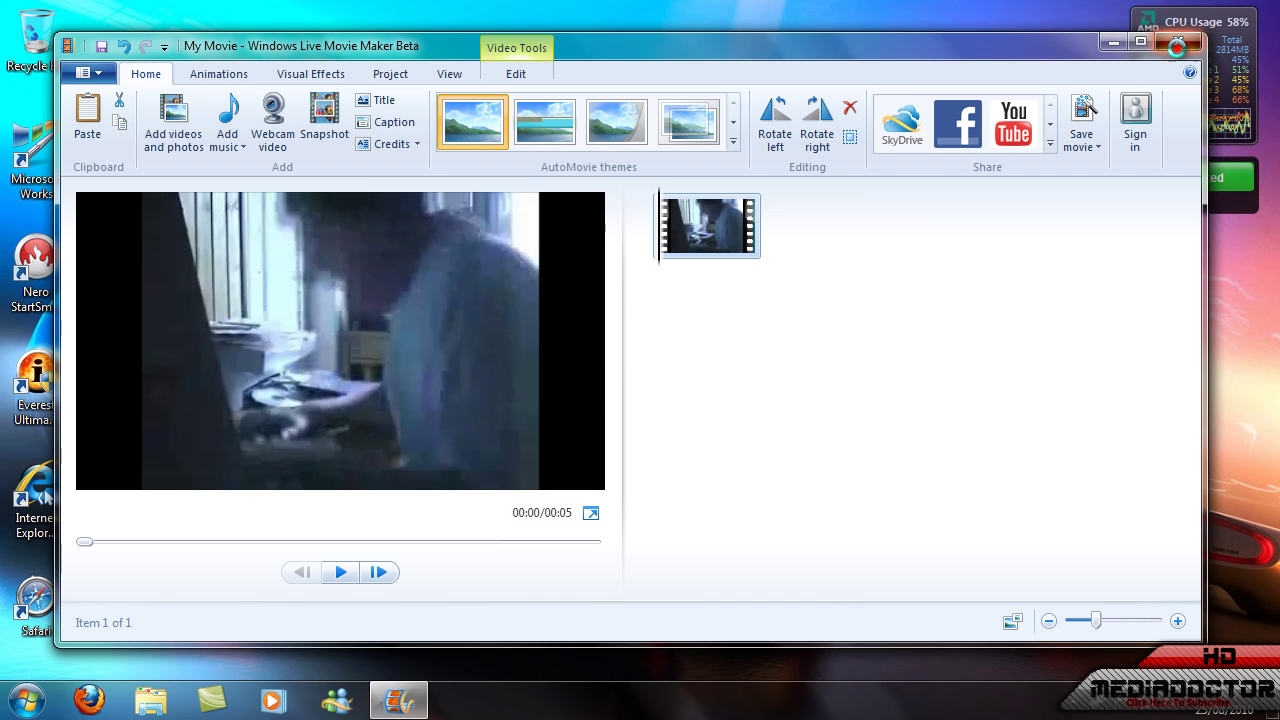
{"action": "left_click", "coordinate": [1178, 44]}
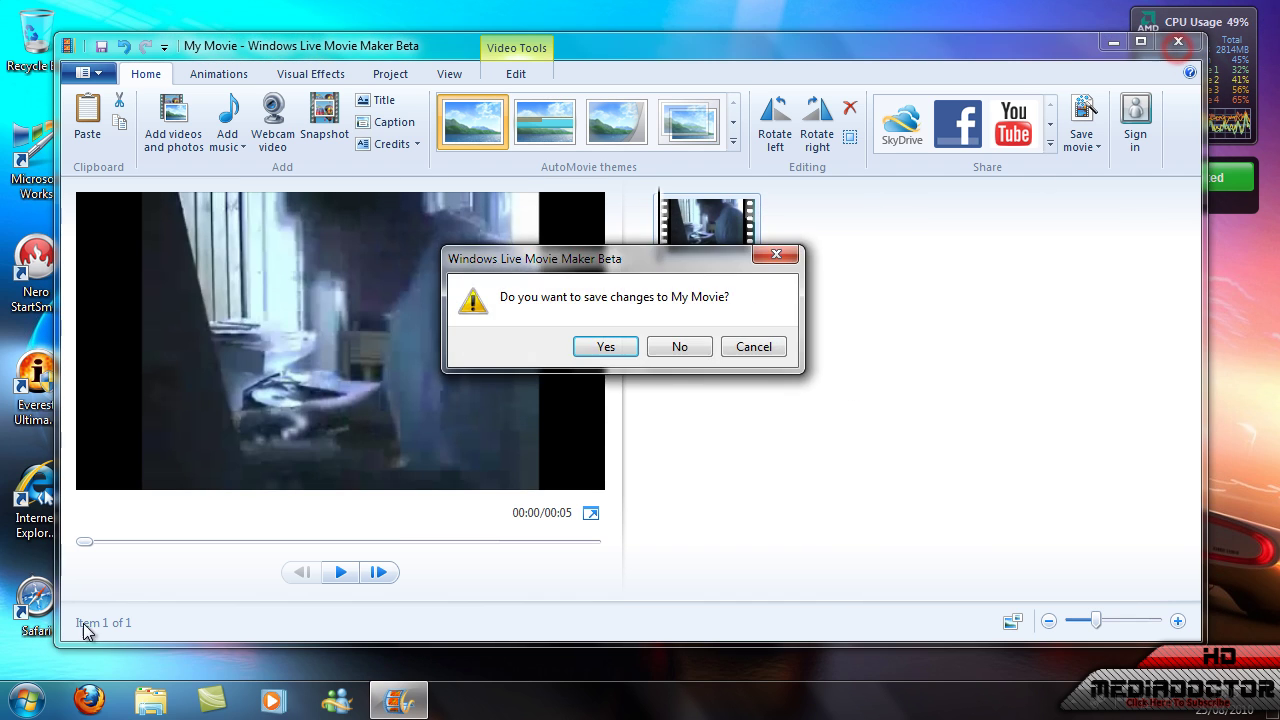
{"action": "left_click", "coordinate": [680, 346]}
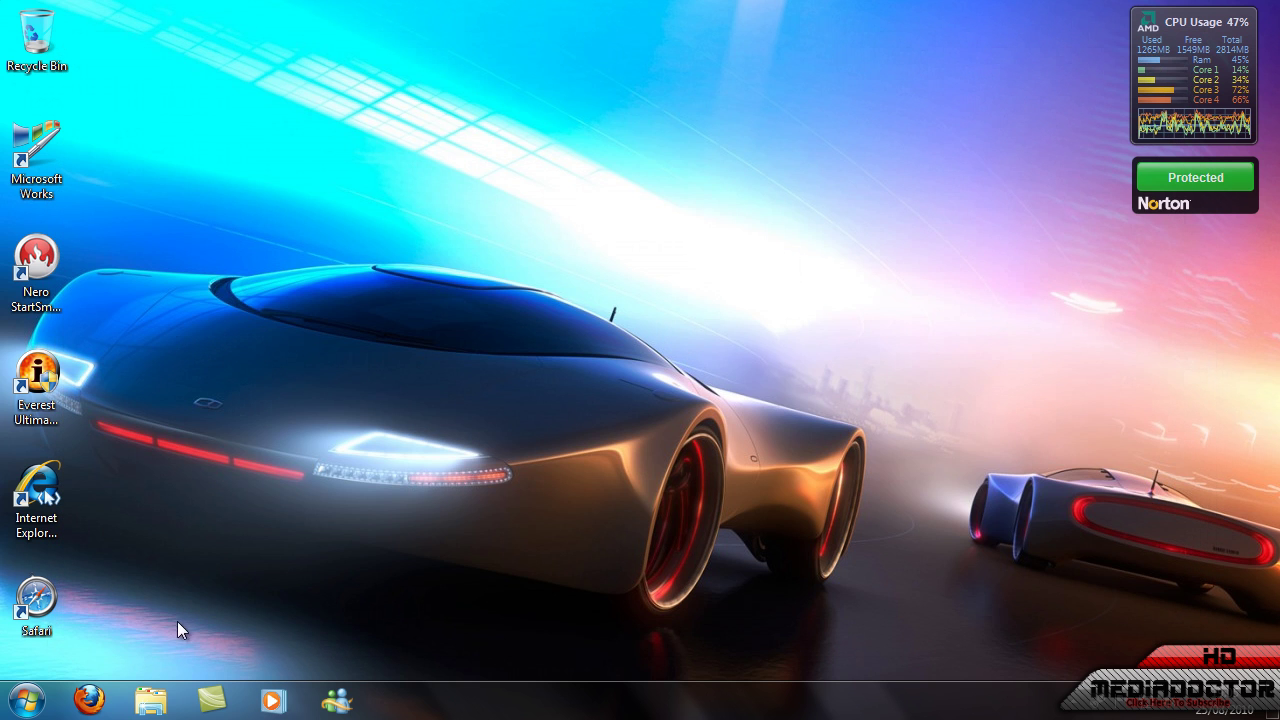
- Open Firefox and search Google for 'ninjagif'
{"action": "left_click", "coordinate": [89, 702]}
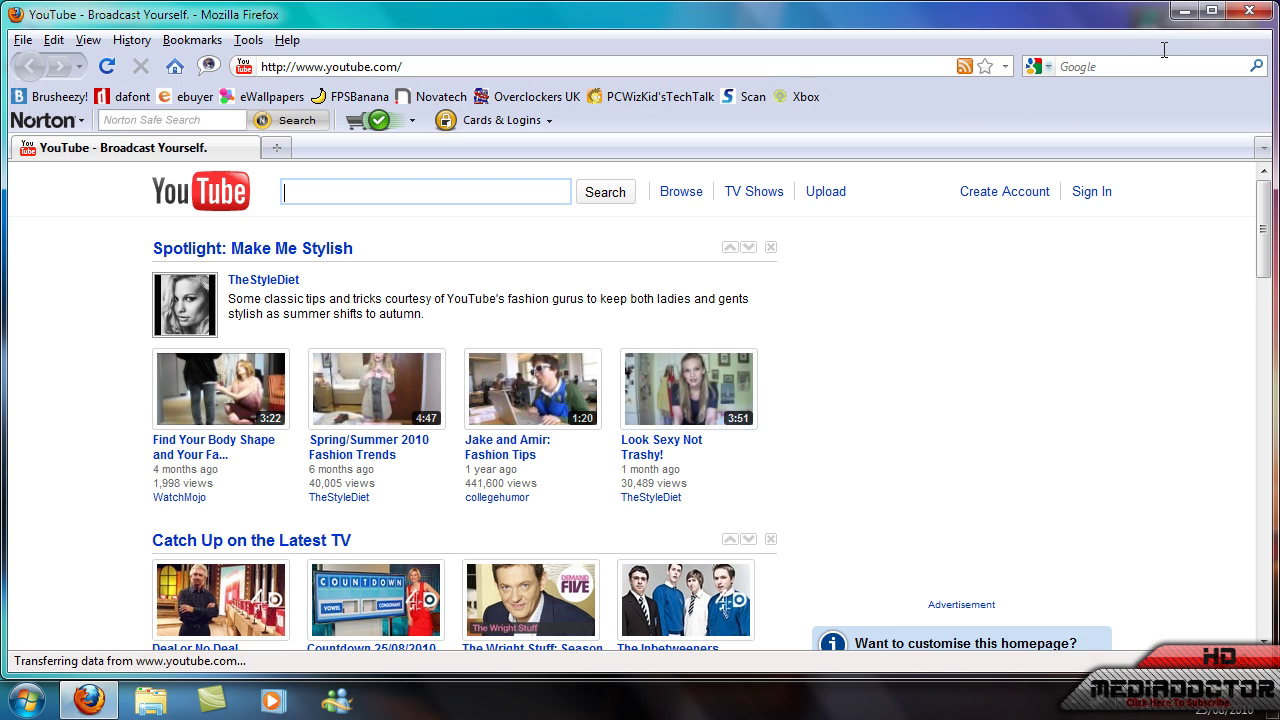
{"action": "left_click", "coordinate": [1153, 62]}
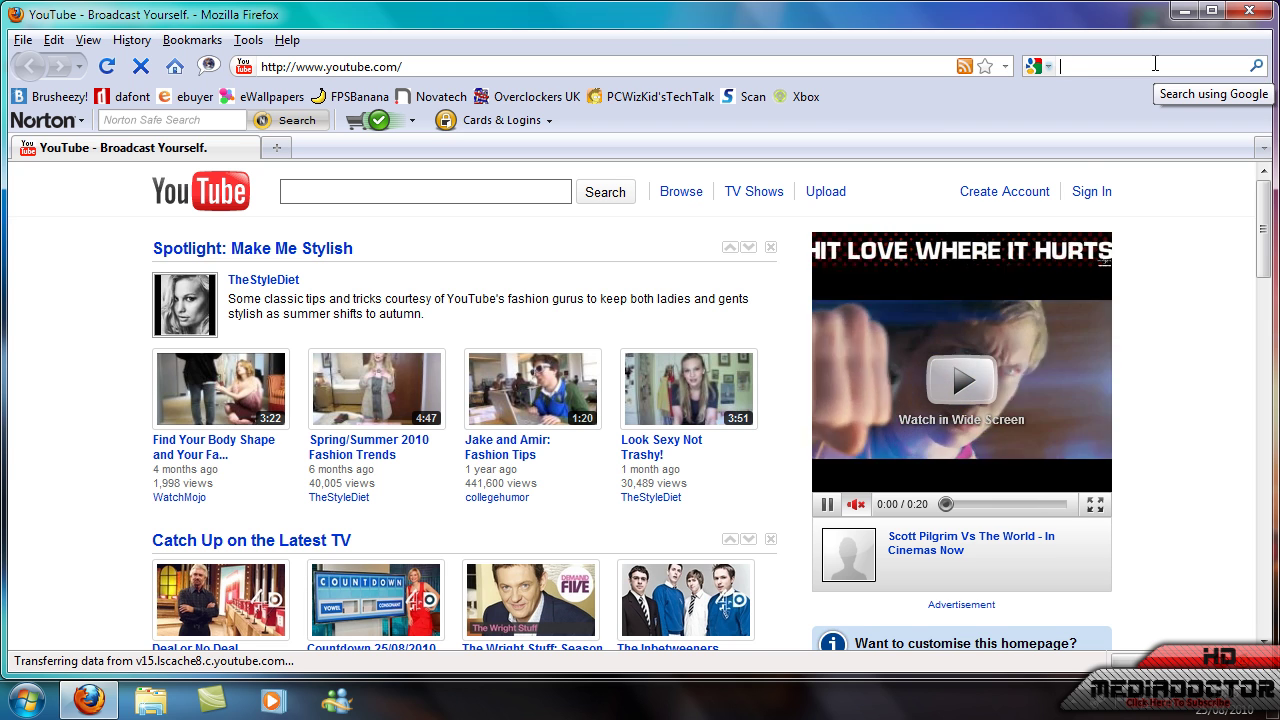
{"action": "type", "text": "ninjagif"}
{"action": "key", "text": "Return"}
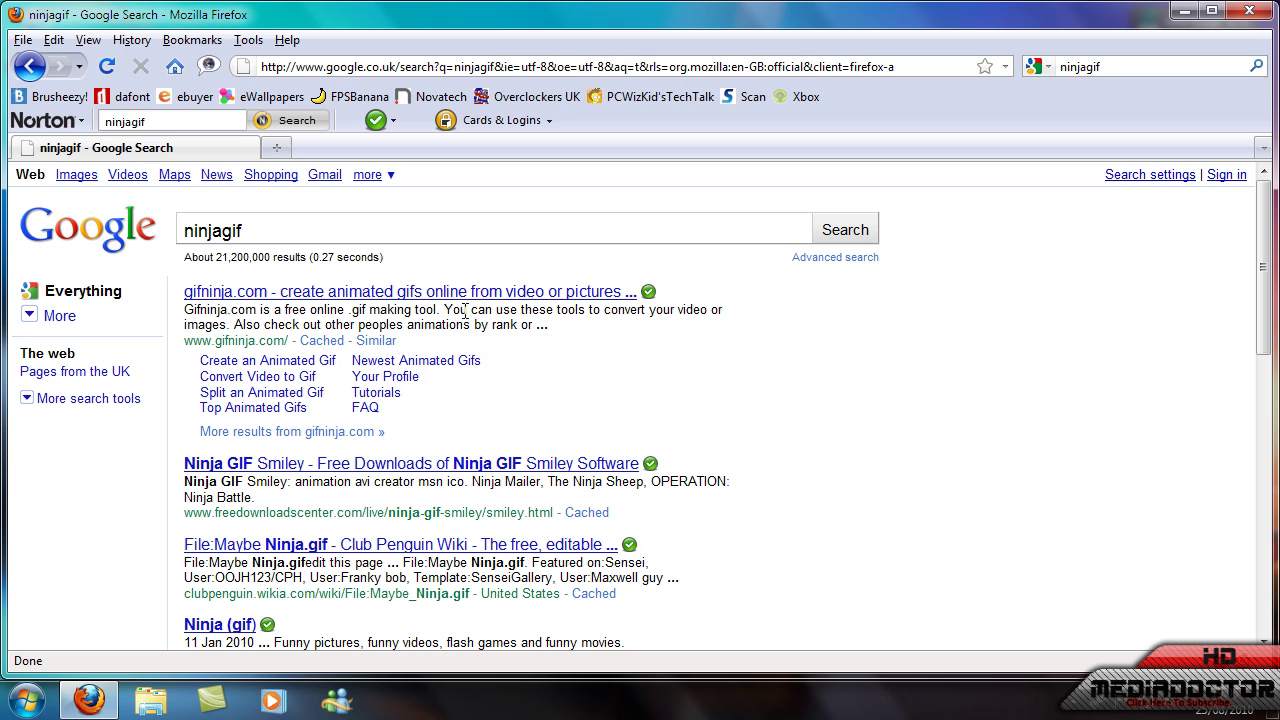
- Open gifninja.com from the results and go to its Convert Video to Gif page
{"action": "left_click", "coordinate": [462, 293]}
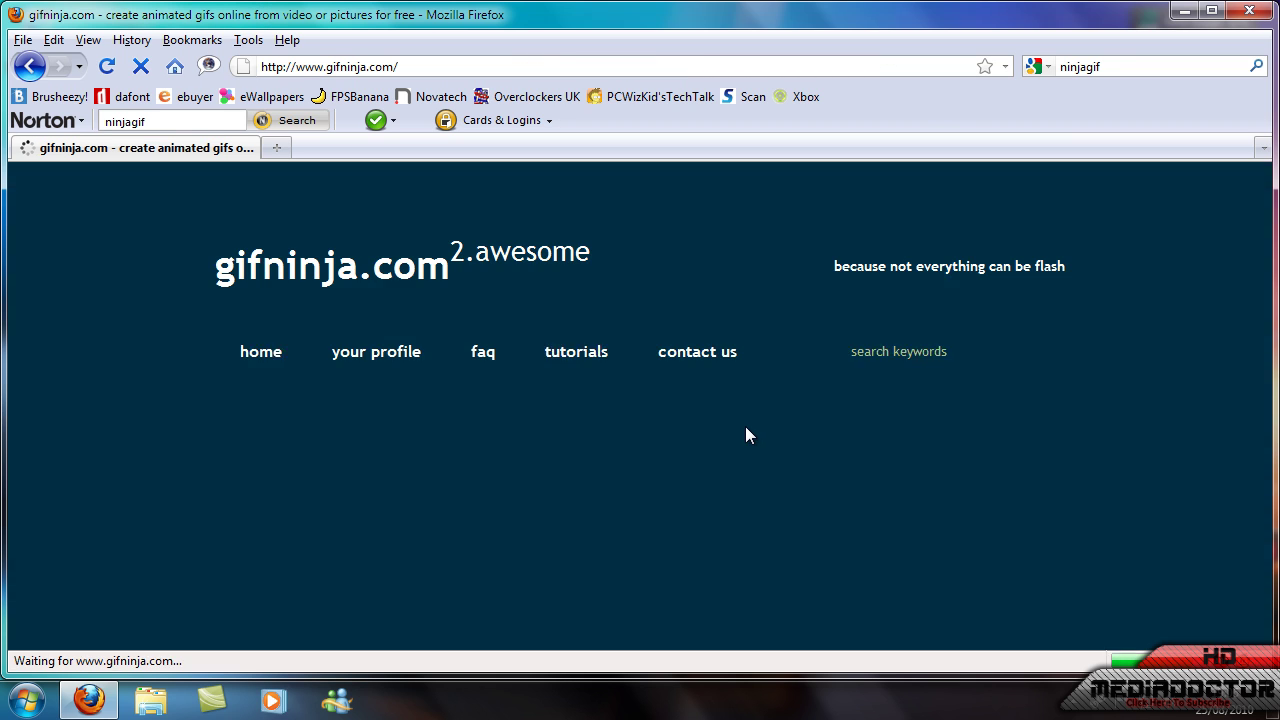
{"action": "scroll", "coordinate": [705, 455], "scroll_direction": "down", "scroll_amount": 5}
{"action": "scroll", "coordinate": [720, 478], "scroll_direction": "up", "scroll_amount": 2}
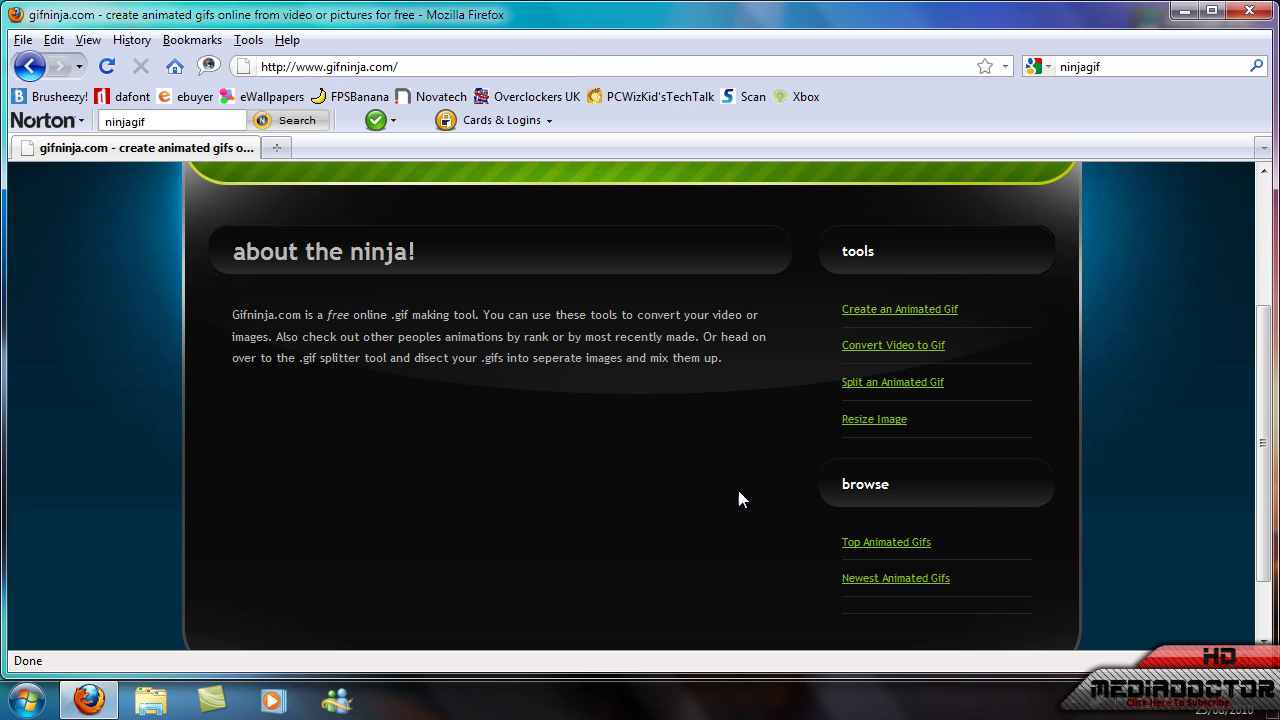
{"action": "scroll", "coordinate": [750, 505], "scroll_direction": "down", "scroll_amount": 2}
{"action": "scroll", "coordinate": [760, 522], "scroll_direction": "up", "scroll_amount": 4}
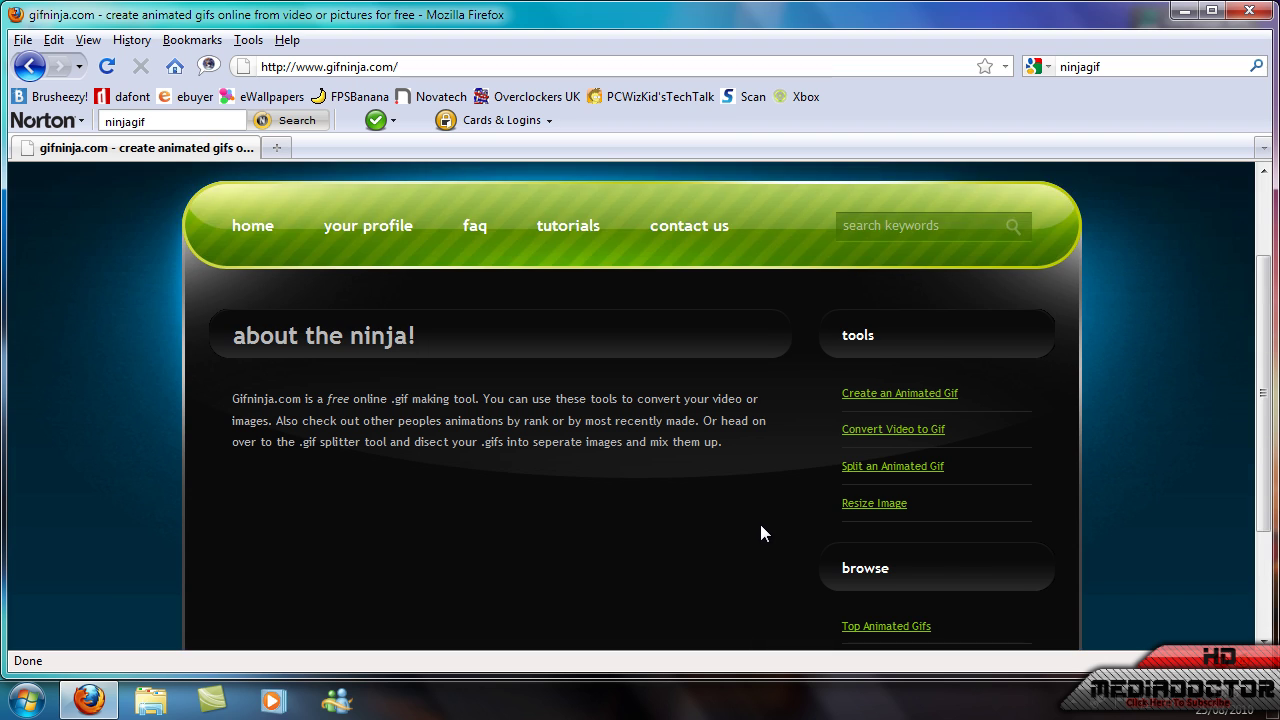
{"action": "scroll", "coordinate": [760, 524], "scroll_direction": "down", "scroll_amount": 3}
{"action": "scroll", "coordinate": [766, 540], "scroll_direction": "up", "scroll_amount": 4}
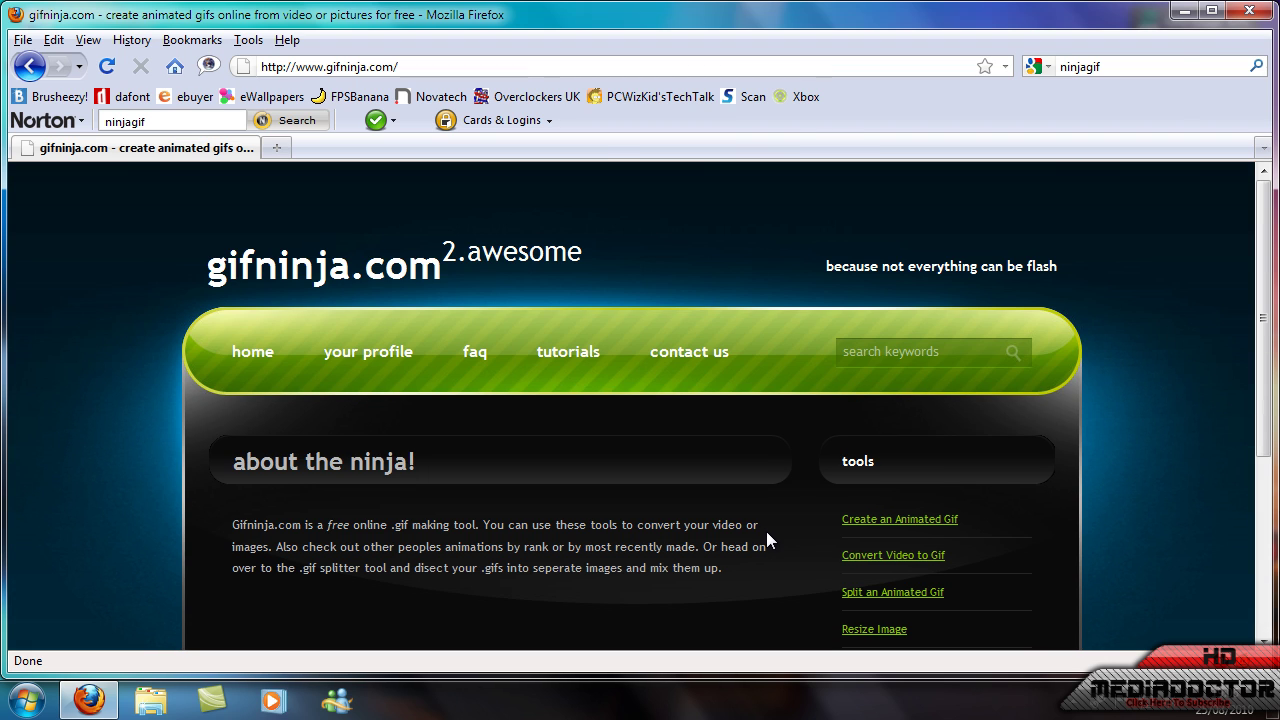
{"action": "left_click", "coordinate": [905, 556]}
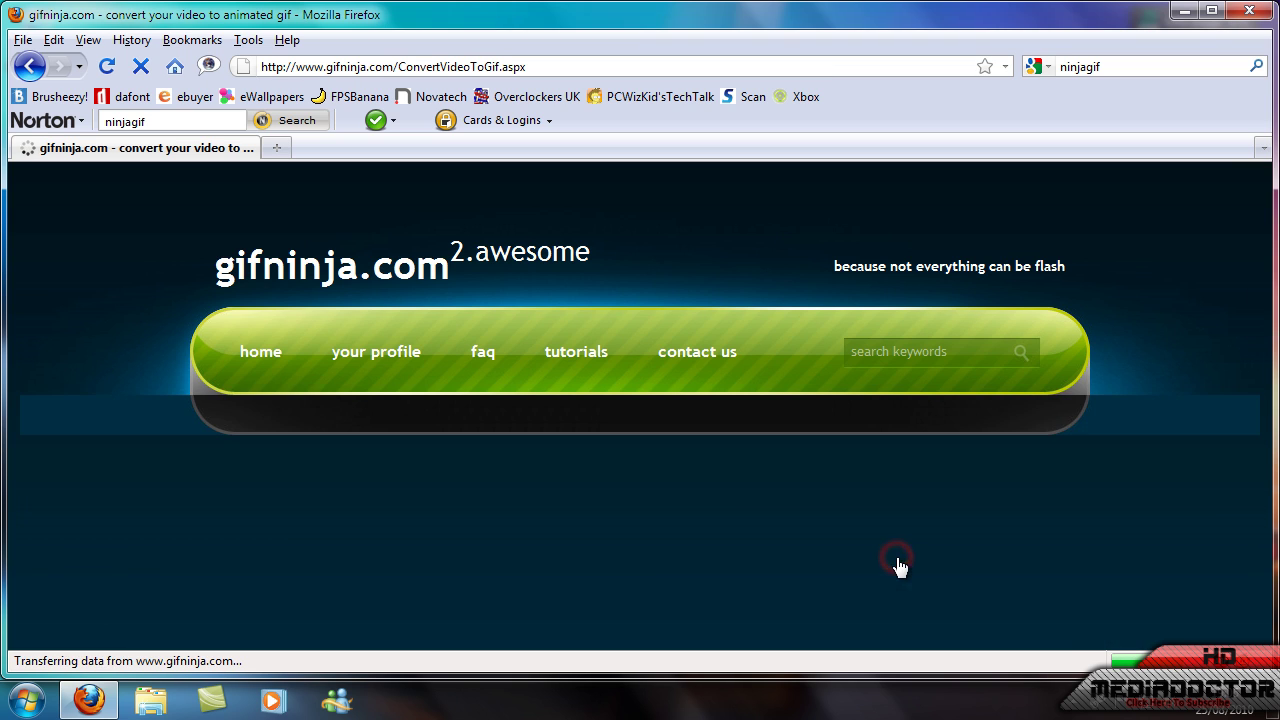
{"action": "scroll", "coordinate": [711, 497], "scroll_direction": "down", "scroll_amount": 5}
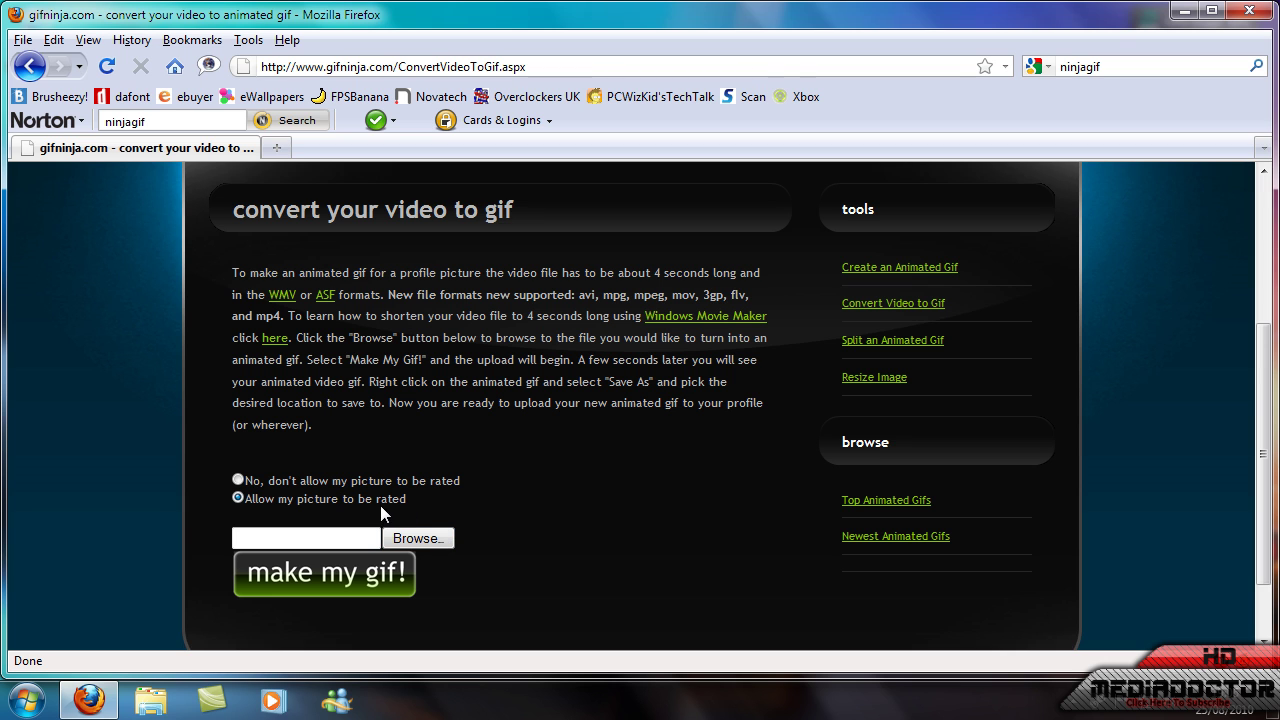
- Upload My Movie from the Videos library, make the gif, and scroll to the result
{"action": "left_click", "coordinate": [430, 540]}
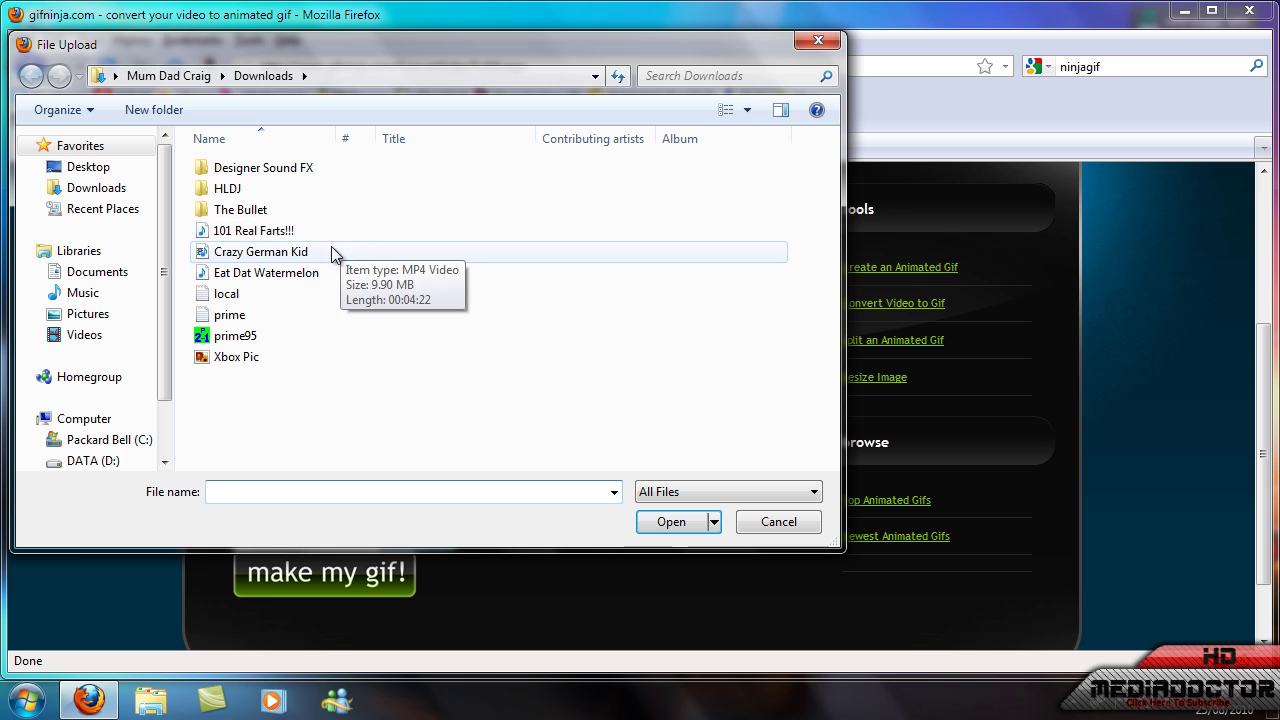
{"action": "left_click", "coordinate": [104, 334]}
{"action": "double_click", "coordinate": [782, 297]}
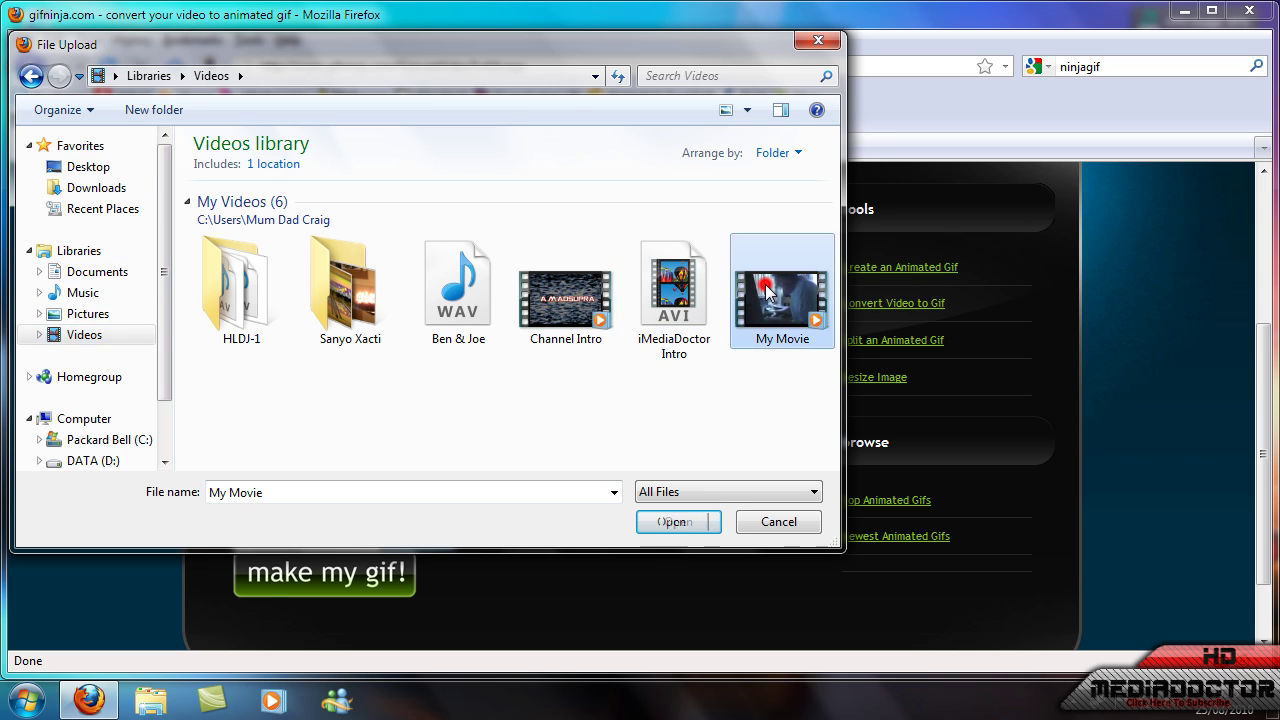
{"action": "scroll", "coordinate": [600, 535], "scroll_direction": "down", "scroll_amount": 2}
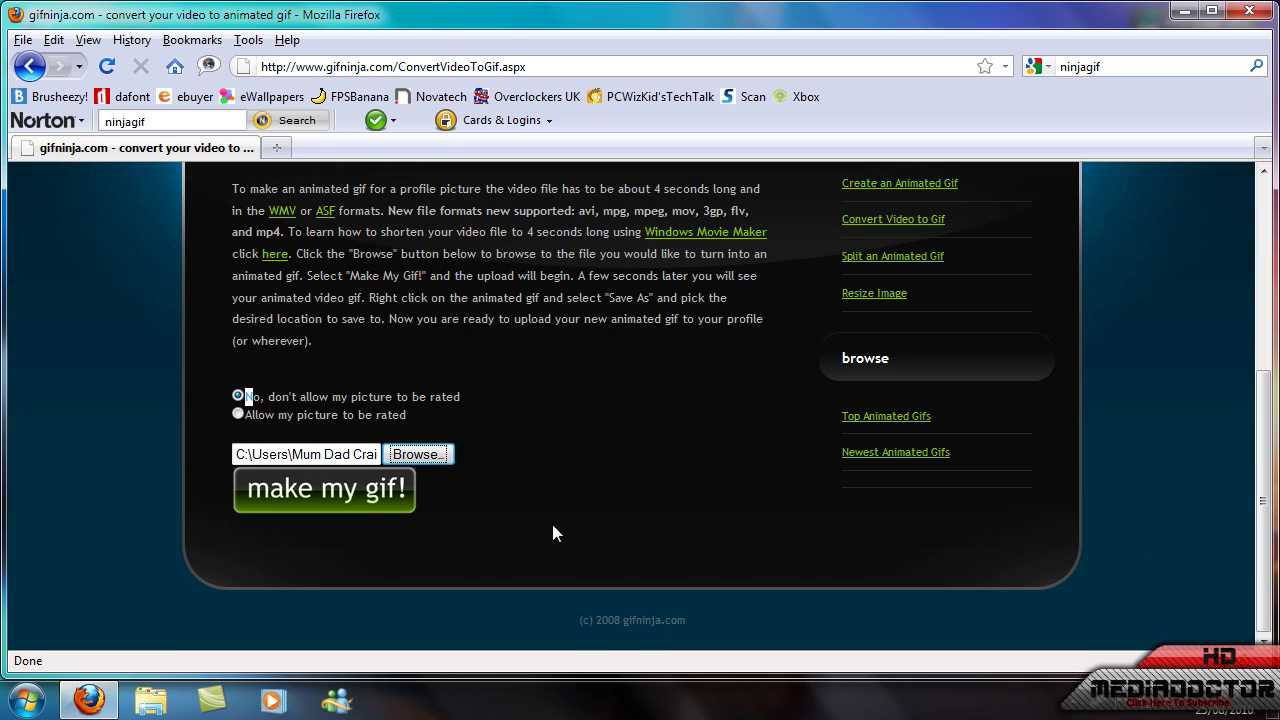
{"action": "left_click", "coordinate": [361, 502]}
{"action": "scroll", "coordinate": [700, 468], "scroll_direction": "down", "scroll_amount": 3}
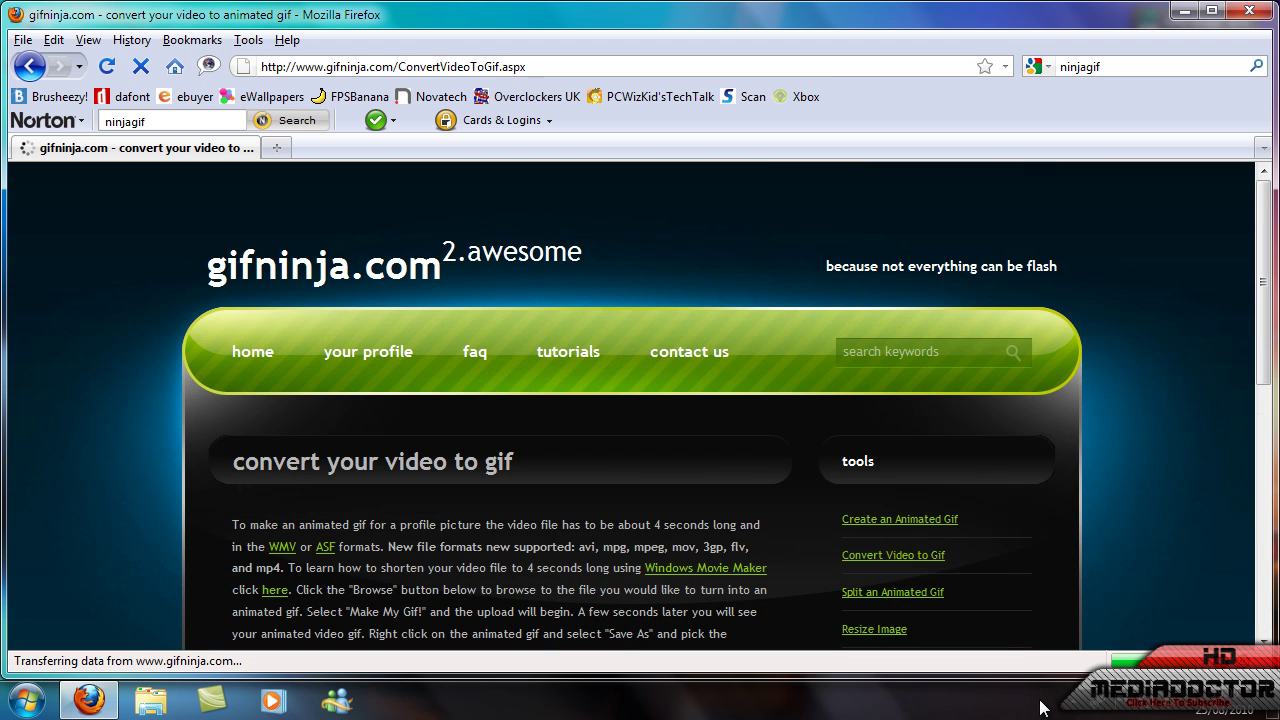
{"action": "scroll", "coordinate": [772, 515], "scroll_direction": "down", "scroll_amount": 8}
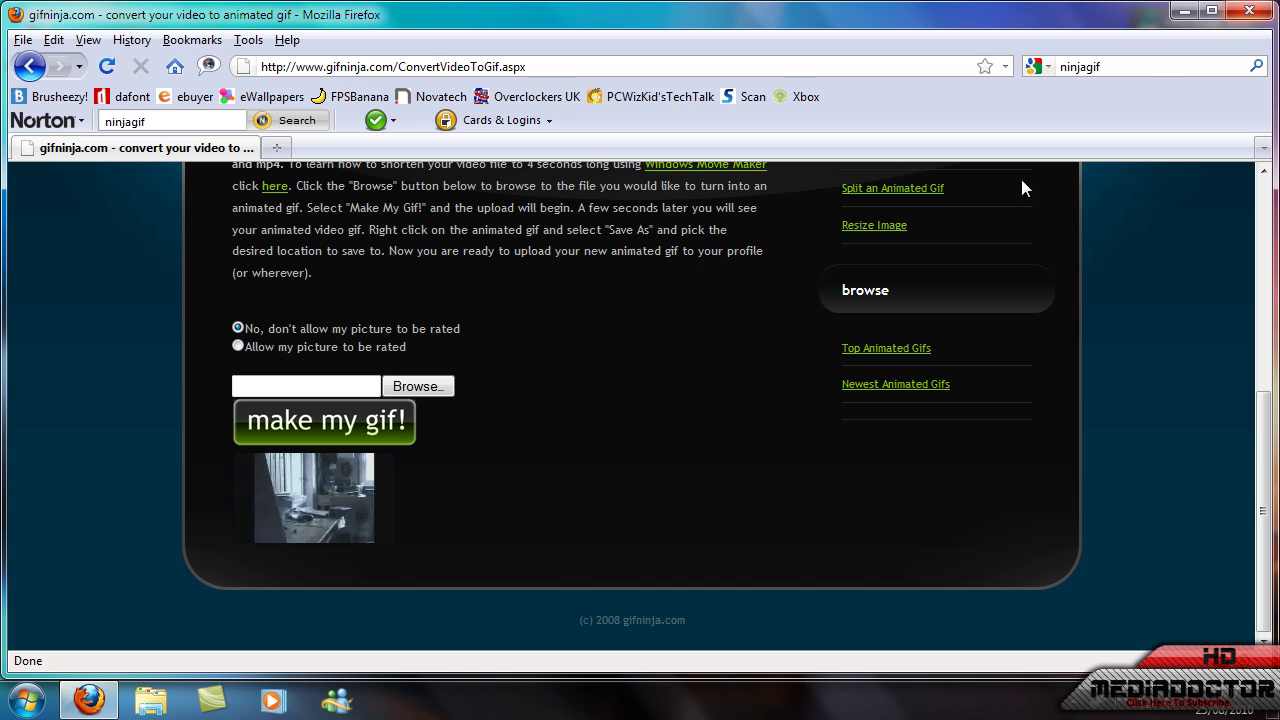
- View output.gif (160×90) on its own page and open Save Image As at Downloads
{"action": "right_click", "coordinate": [339, 505]}
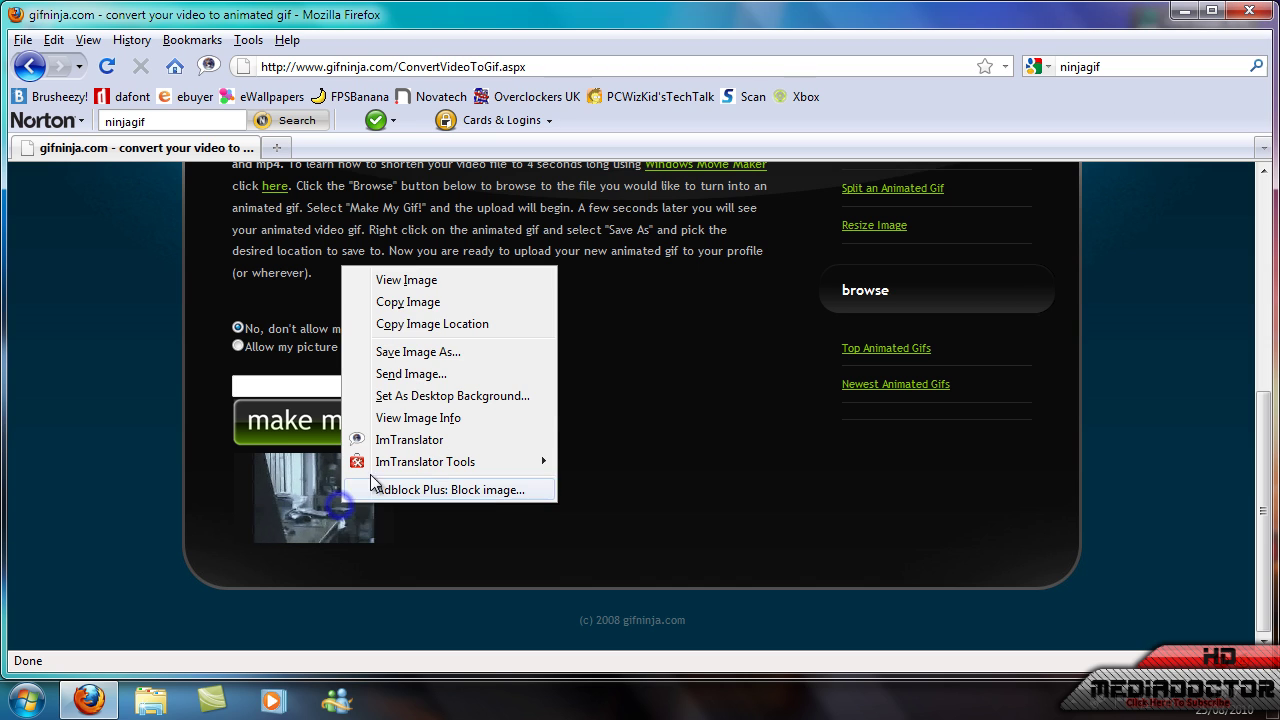
{"action": "left_click", "coordinate": [439, 281]}
{"action": "right_click", "coordinate": [65, 218]}
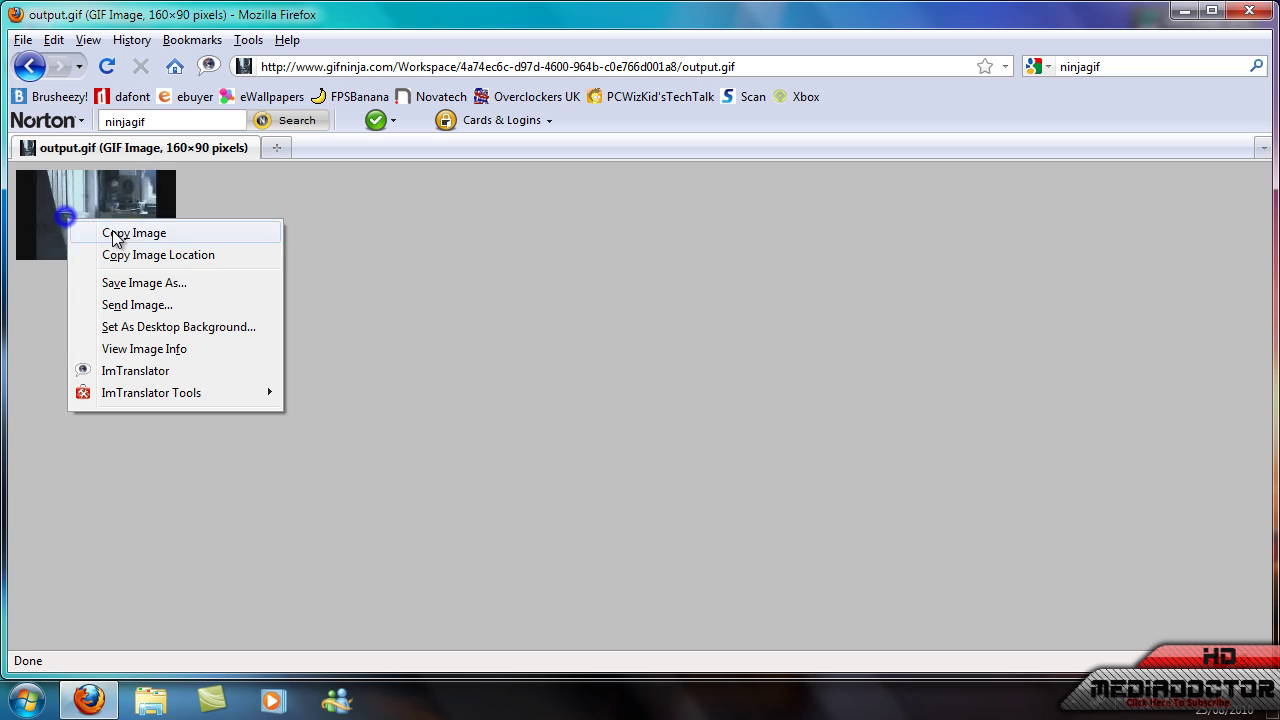
{"action": "left_click", "coordinate": [334, 203]}
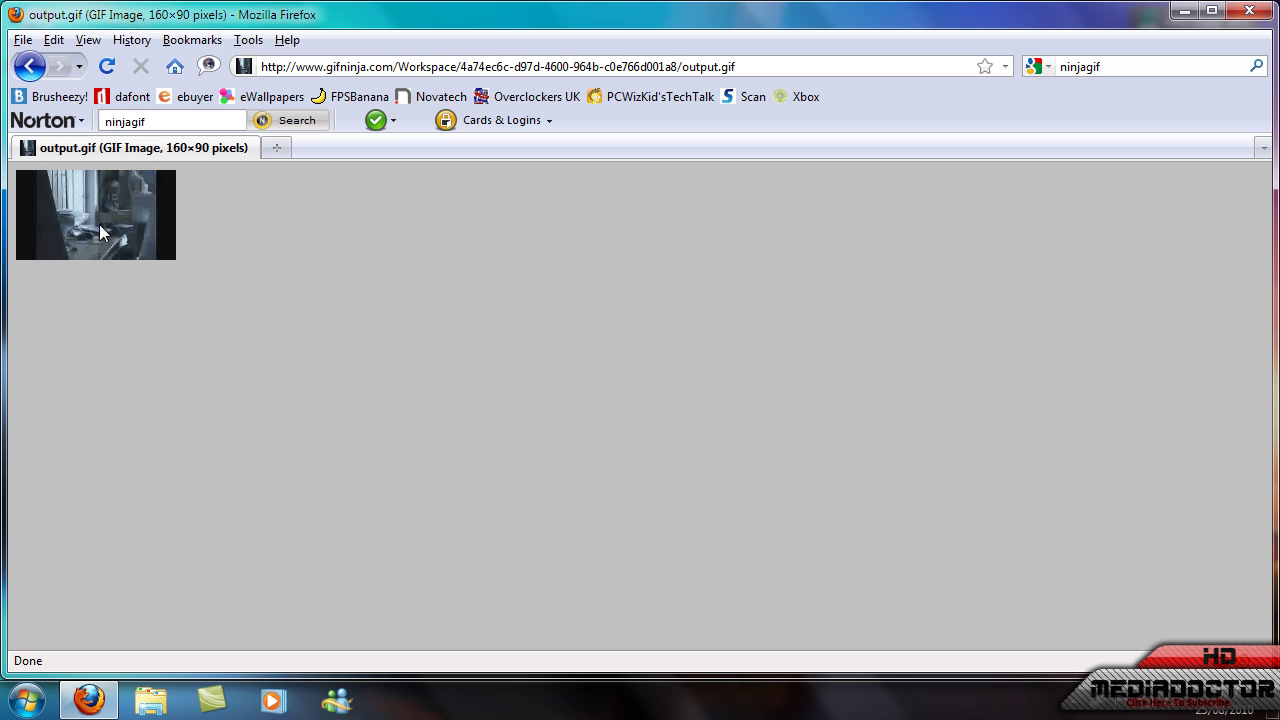
{"action": "right_click", "coordinate": [157, 230]}
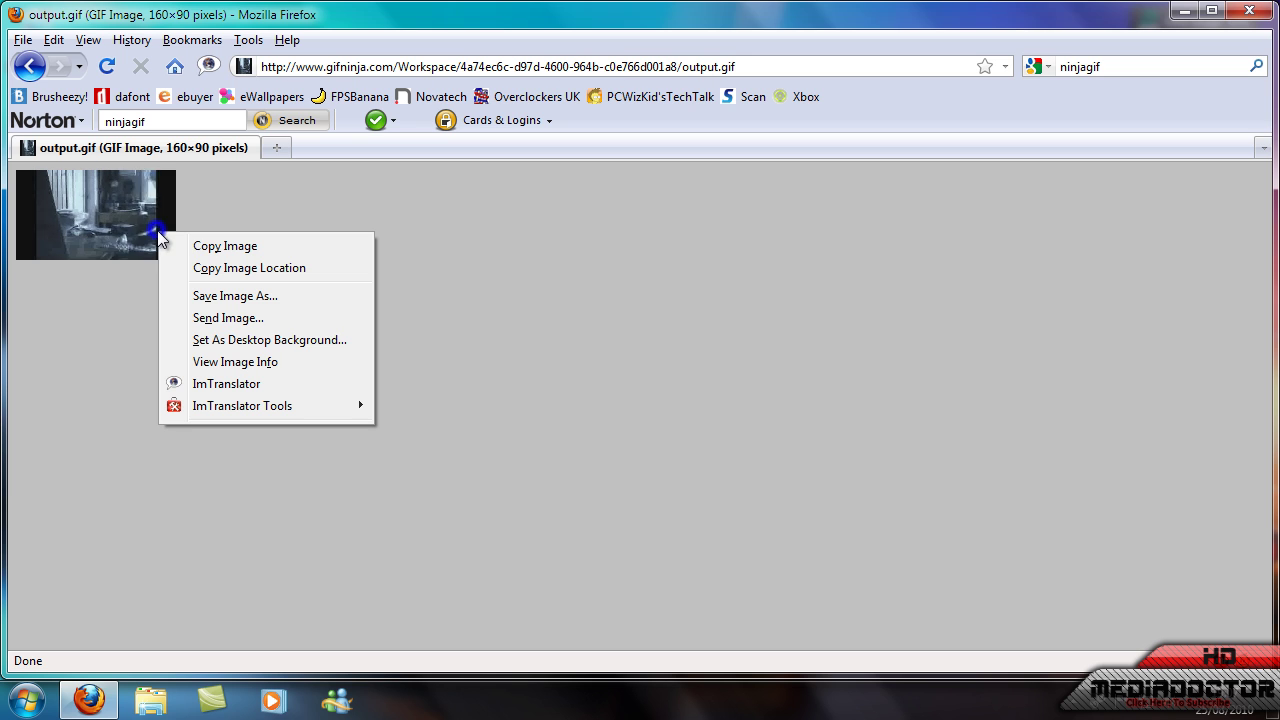
{"action": "left_click", "coordinate": [290, 300]}
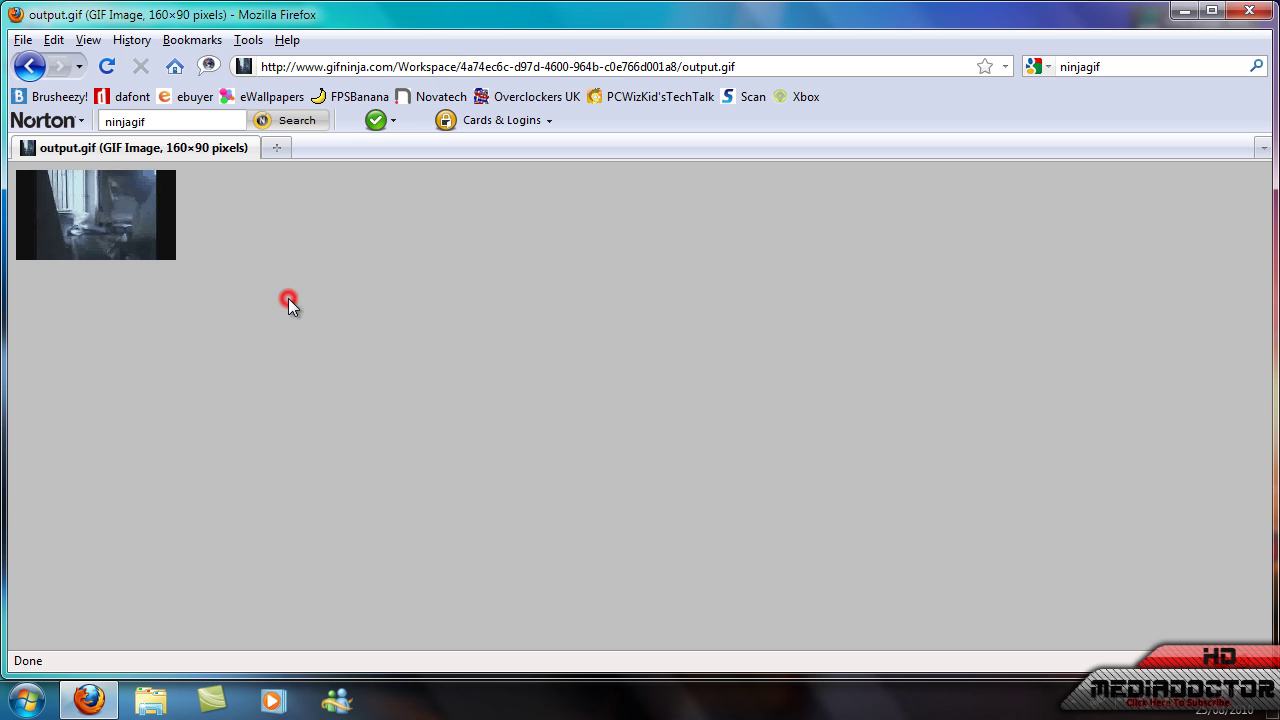
{"action": "left_click_drag", "start_coordinate": [547, 45], "coordinate": [692, 69]}
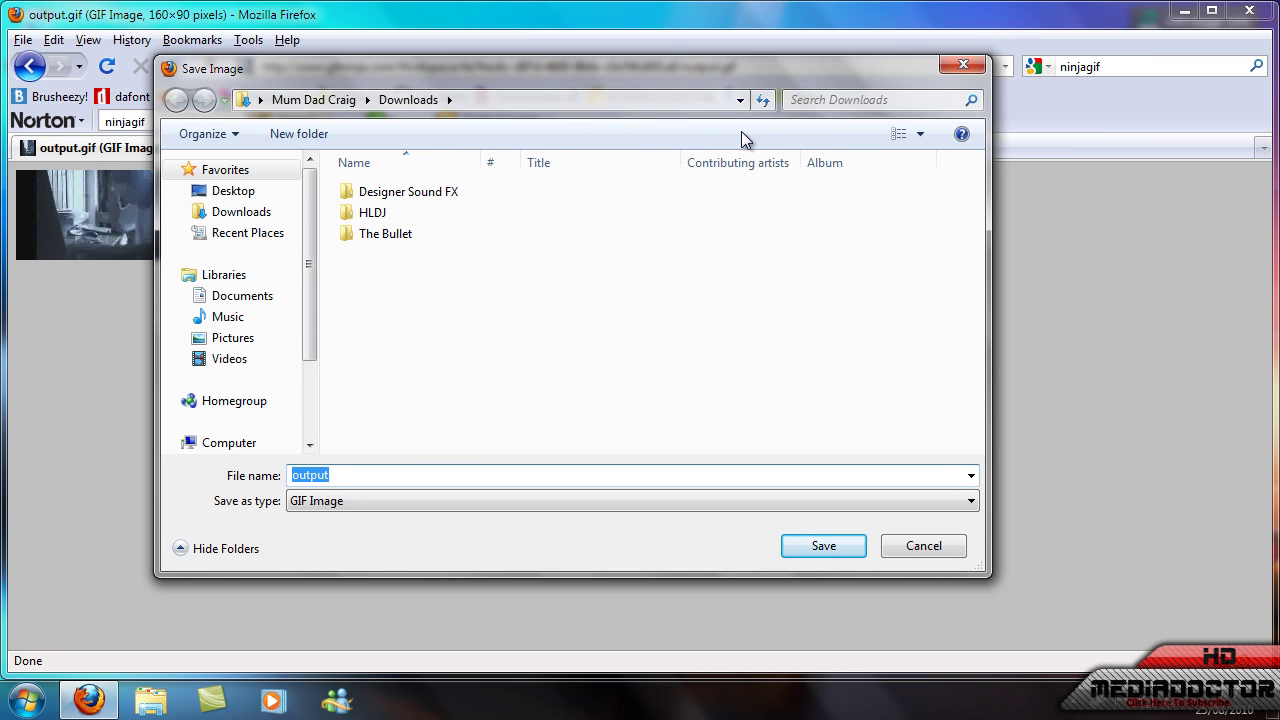